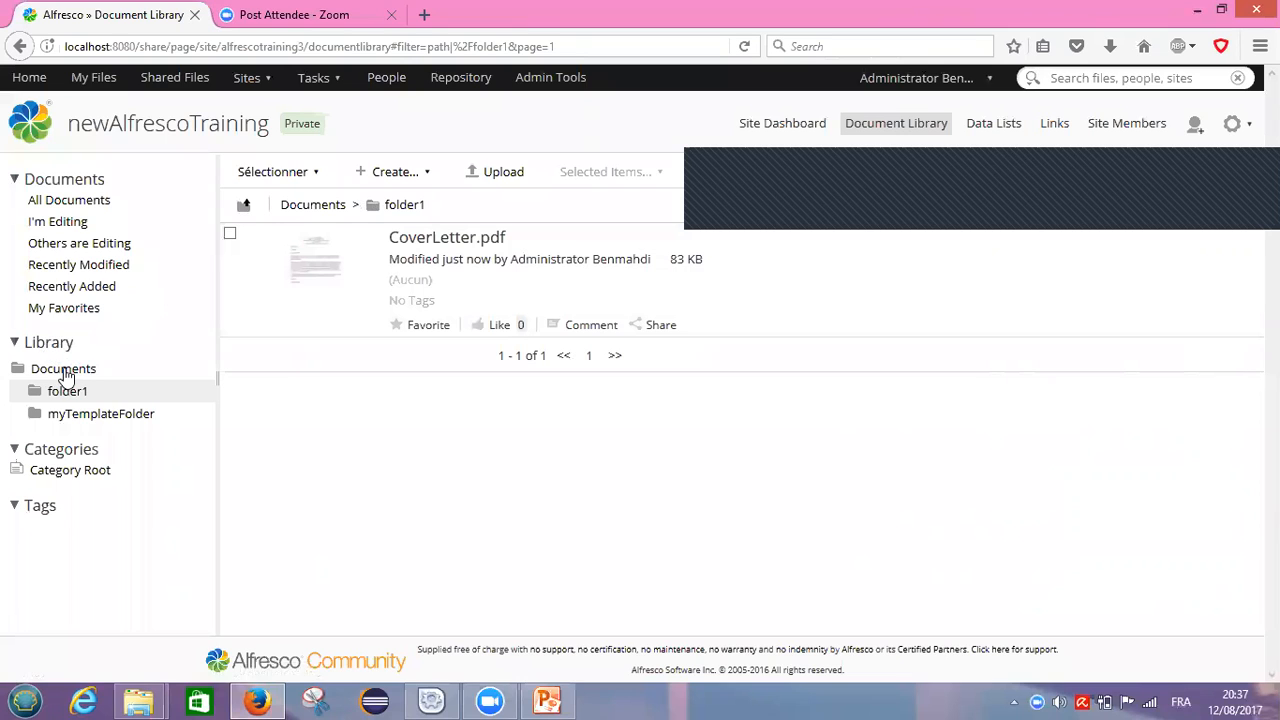
# Start a new HTML file inside folder1 of the site's document library and name it file1
pyautogui.click(64, 370)
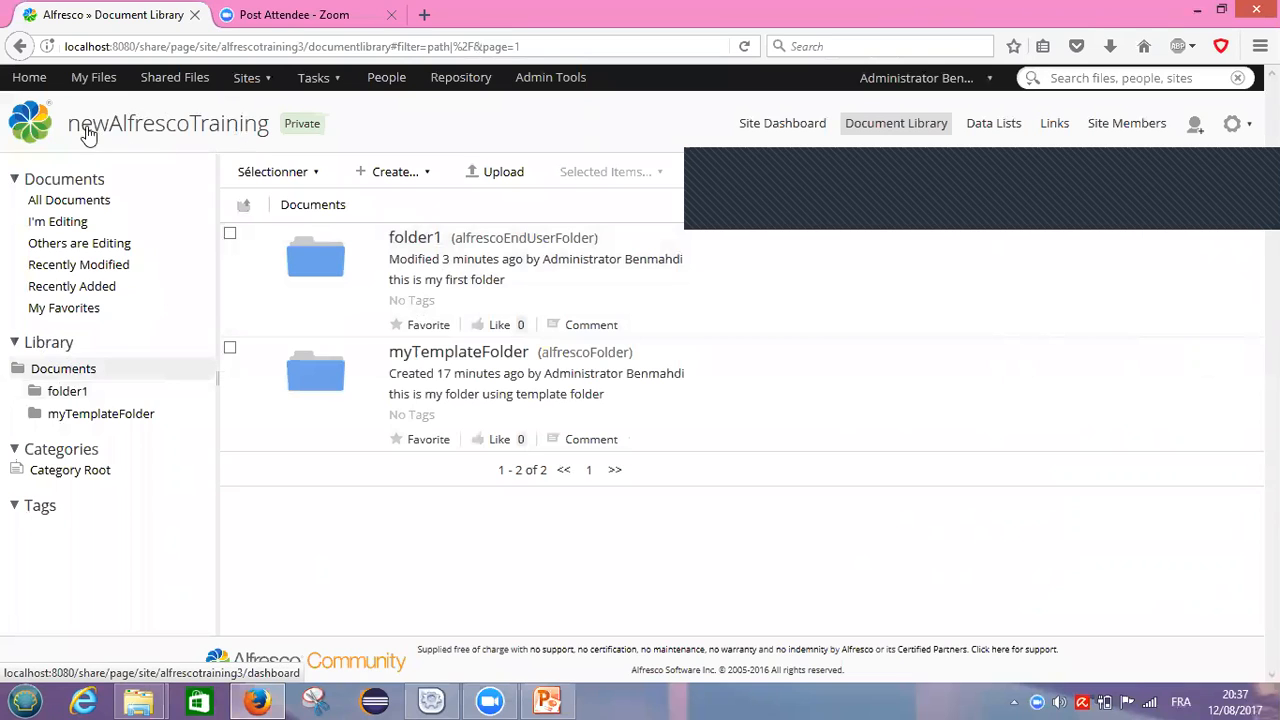
pyautogui.moveTo(283, 133)
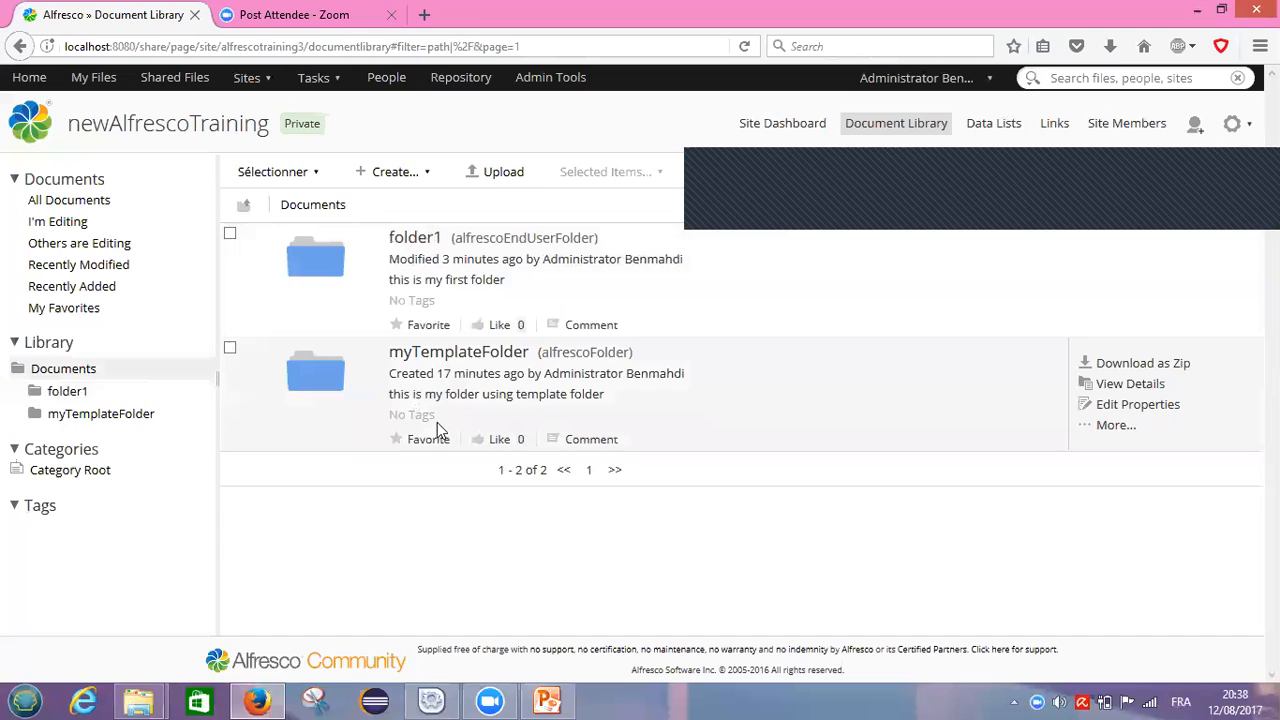
pyautogui.moveTo(413, 245)
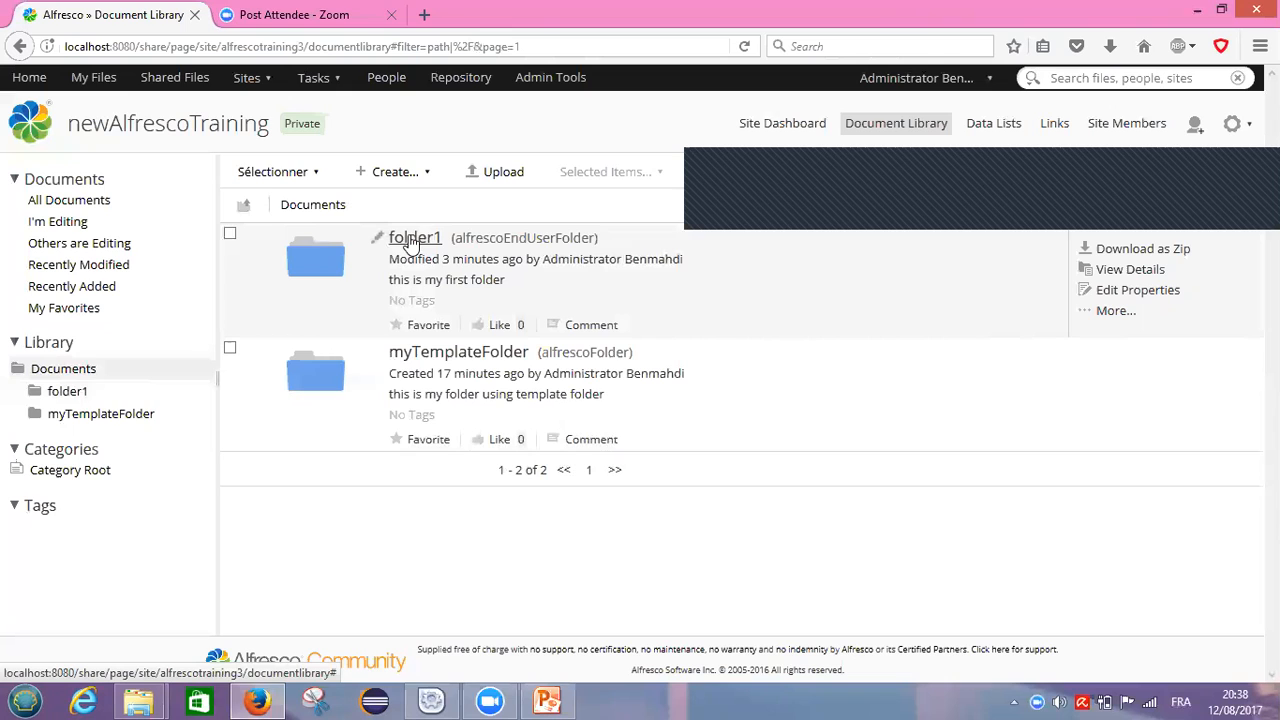
pyautogui.click(413, 240)
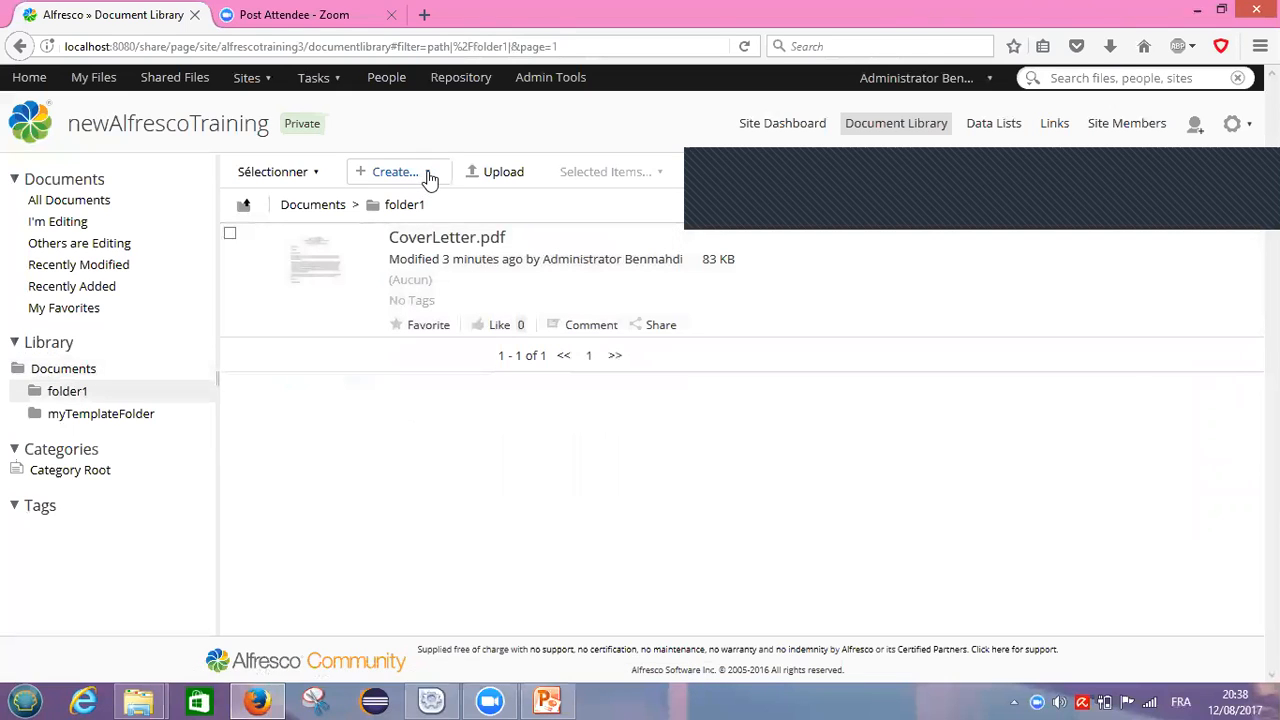
pyautogui.click(429, 176)
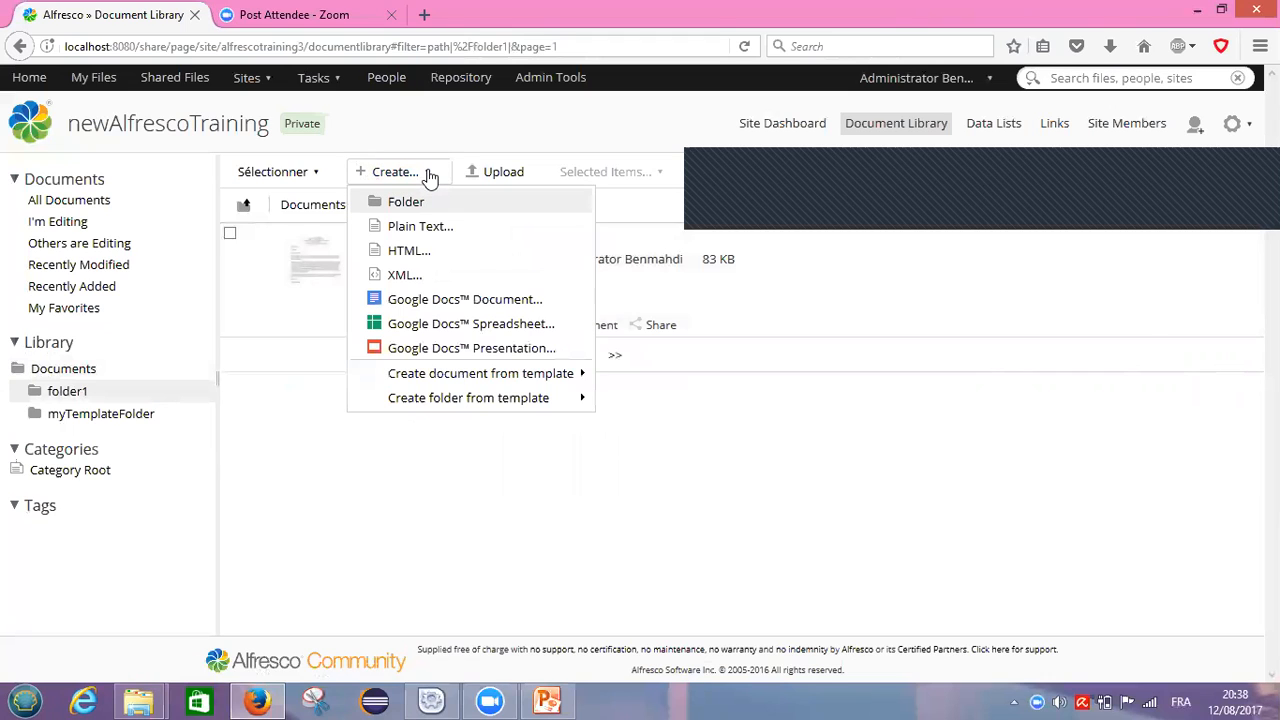
pyautogui.click(423, 258)
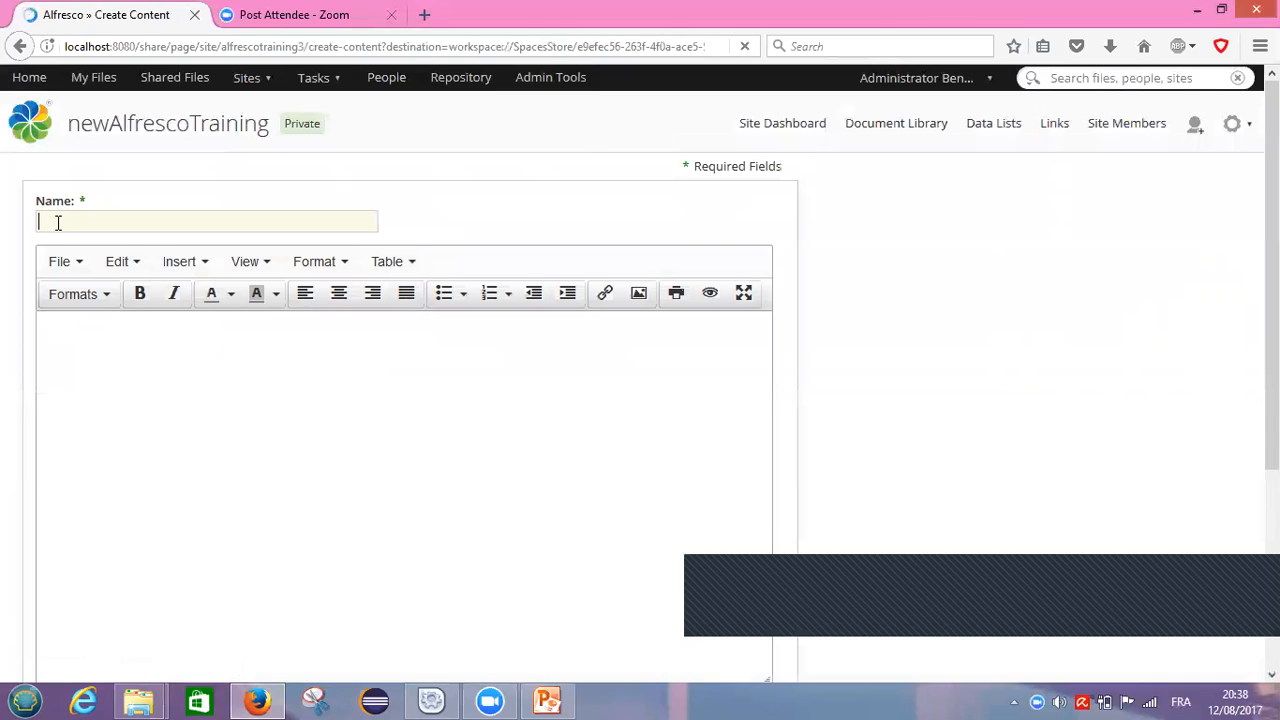
pyautogui.write('file')
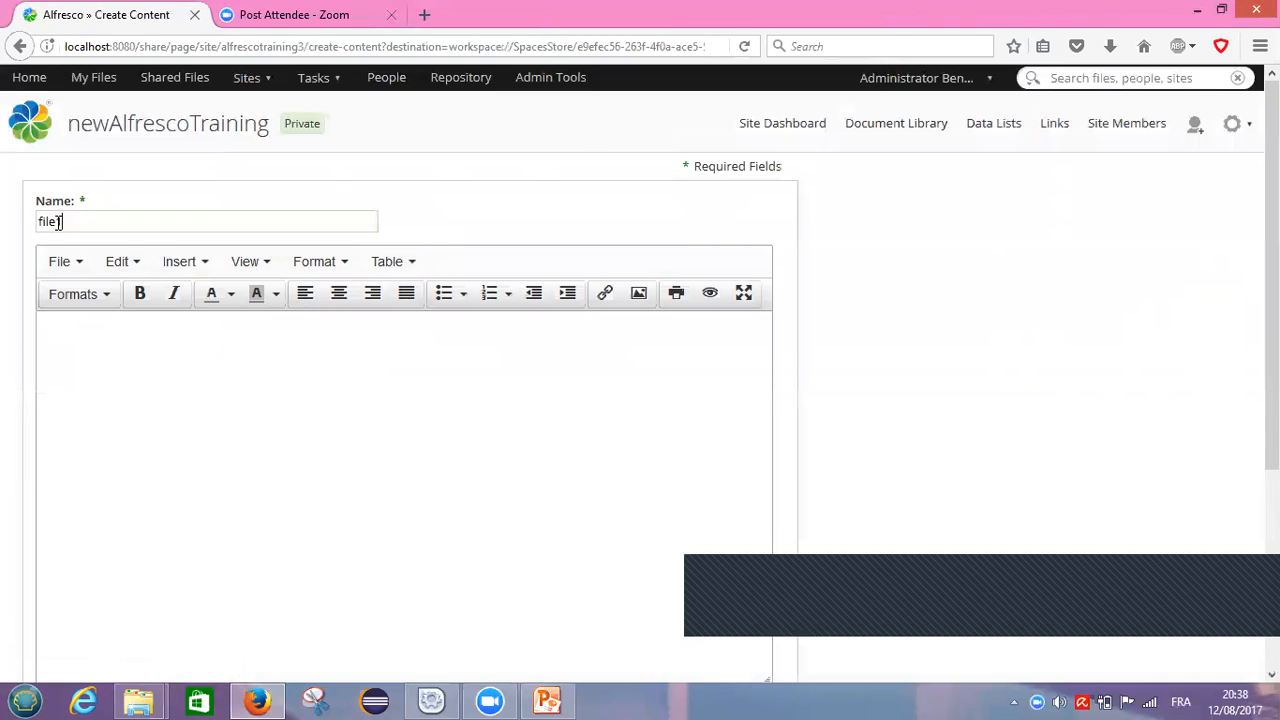
pyautogui.write('1')
pyautogui.write('jklhJDGFGFGGF')
pyautogui.write('GFGFSGFMGFMIS')
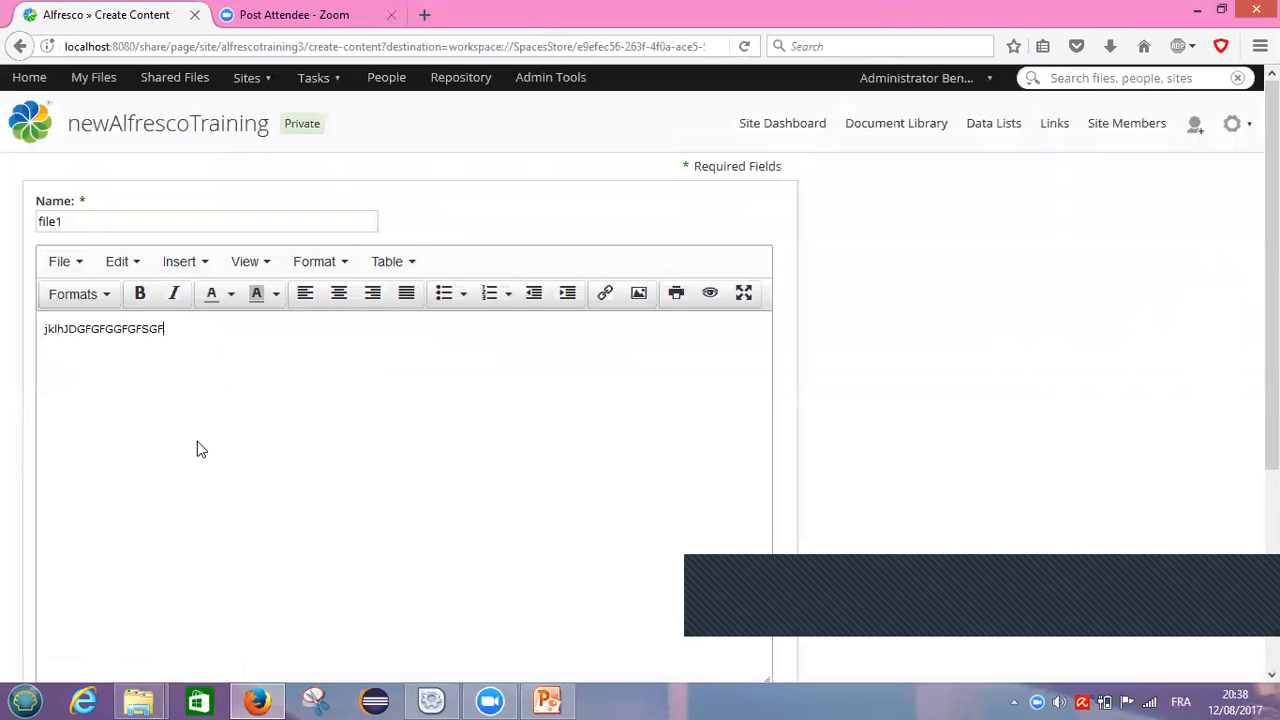
pyautogui.press('BackSpace')
pyautogui.press('BackSpace')
pyautogui.press('BackSpace')
pyautogui.press('BackSpace')
pyautogui.press('BackSpace')
pyautogui.press('BackSpace')
pyautogui.press('BackSpace')
pyautogui.press('BackSpace')
pyautogui.press('BackSpace')
pyautogui.press('BackSpace')
pyautogui.press('BackSpace')
pyautogui.press('BackSpace')
pyautogui.press('BackSpace')
pyautogui.press('BackSpace')
pyautogui.press('BackSpace')
pyautogui.press('BackSpace')
pyautogui.press('BackSpace')
pyautogui.press('BackSpace')
pyautogui.press('BackSpace')
pyautogui.press('BackSpace')
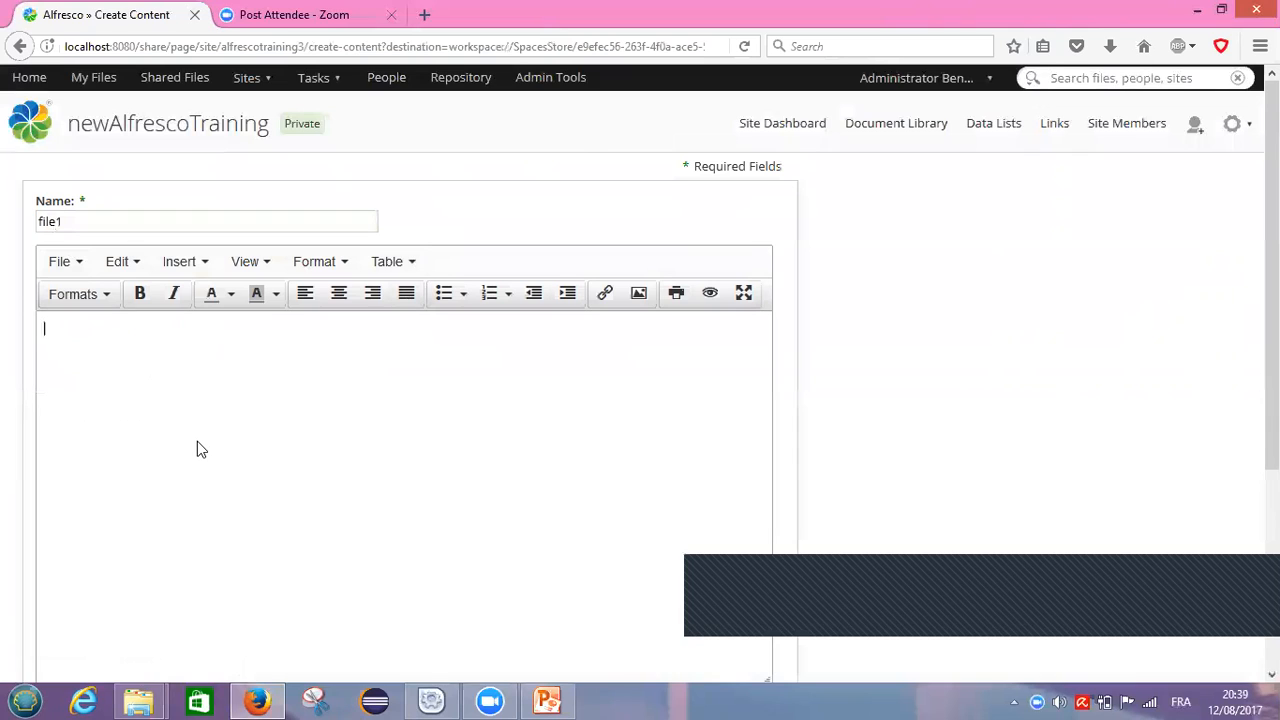
# Enter the content "this is my fist file, and it's inside folder1", set the title to alfrescoFile and create the file
pyautogui.write('this is my fist file , and ')
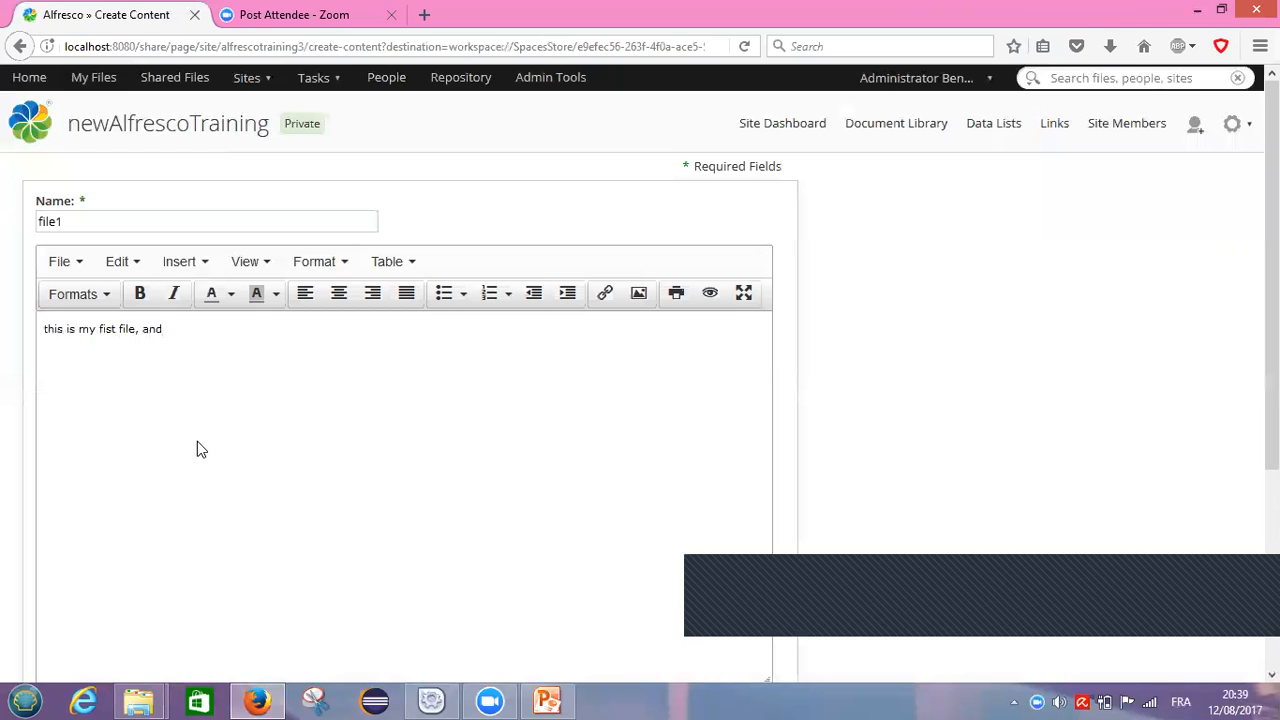
pyautogui.write("it's inside folder1")
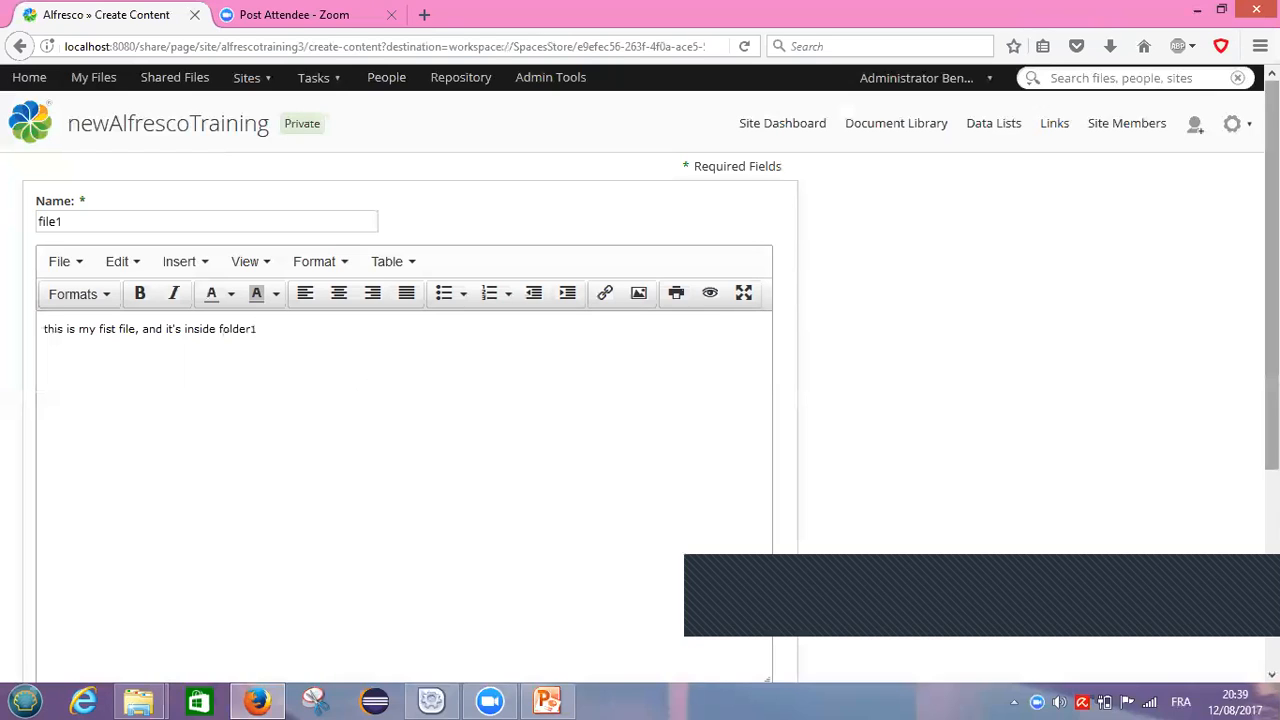
pyautogui.scroll(-2, 1272, 280)
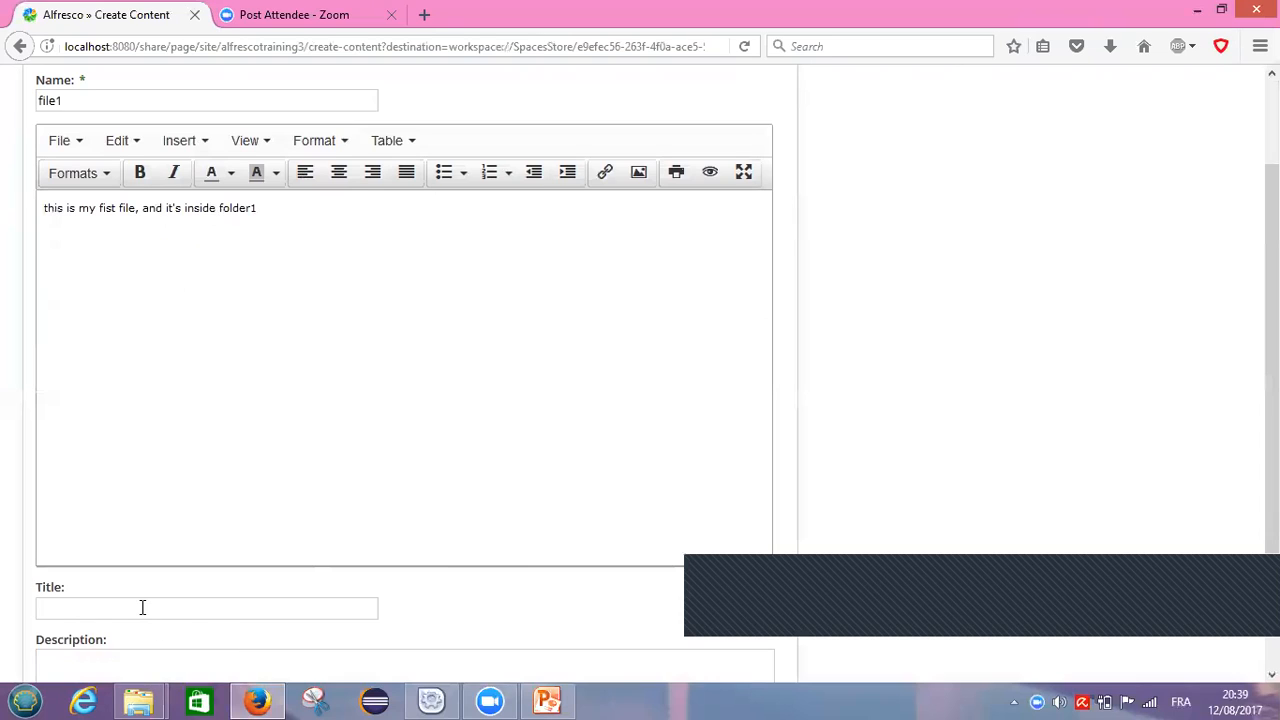
pyautogui.write('alfrescoFile')
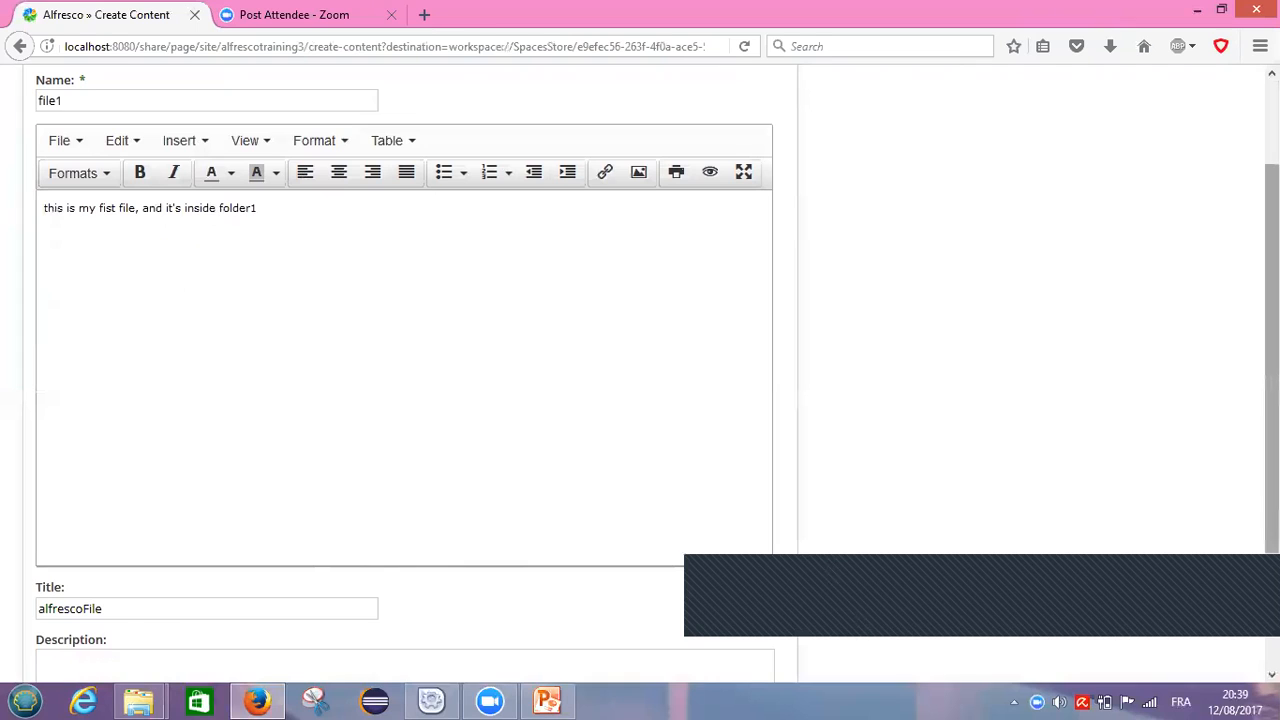
pyautogui.scroll(-3, 531, 506)
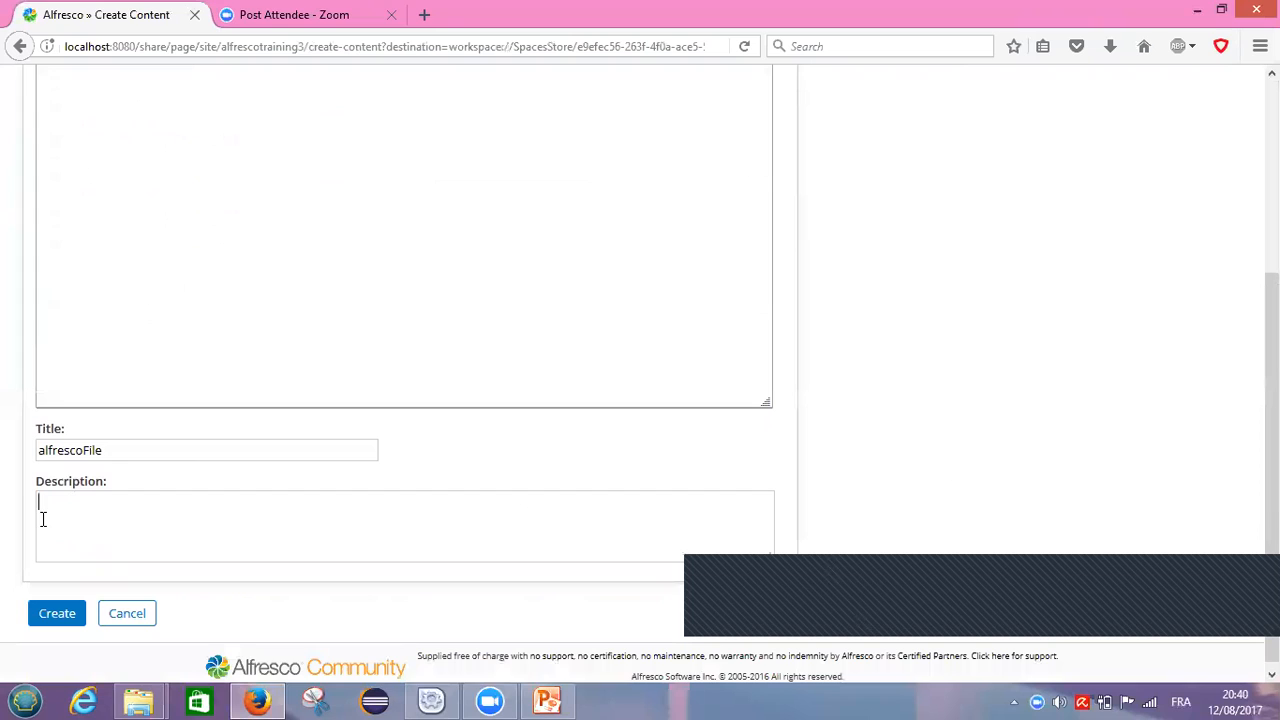
pyautogui.click(57, 620)
pyautogui.click(57, 613)
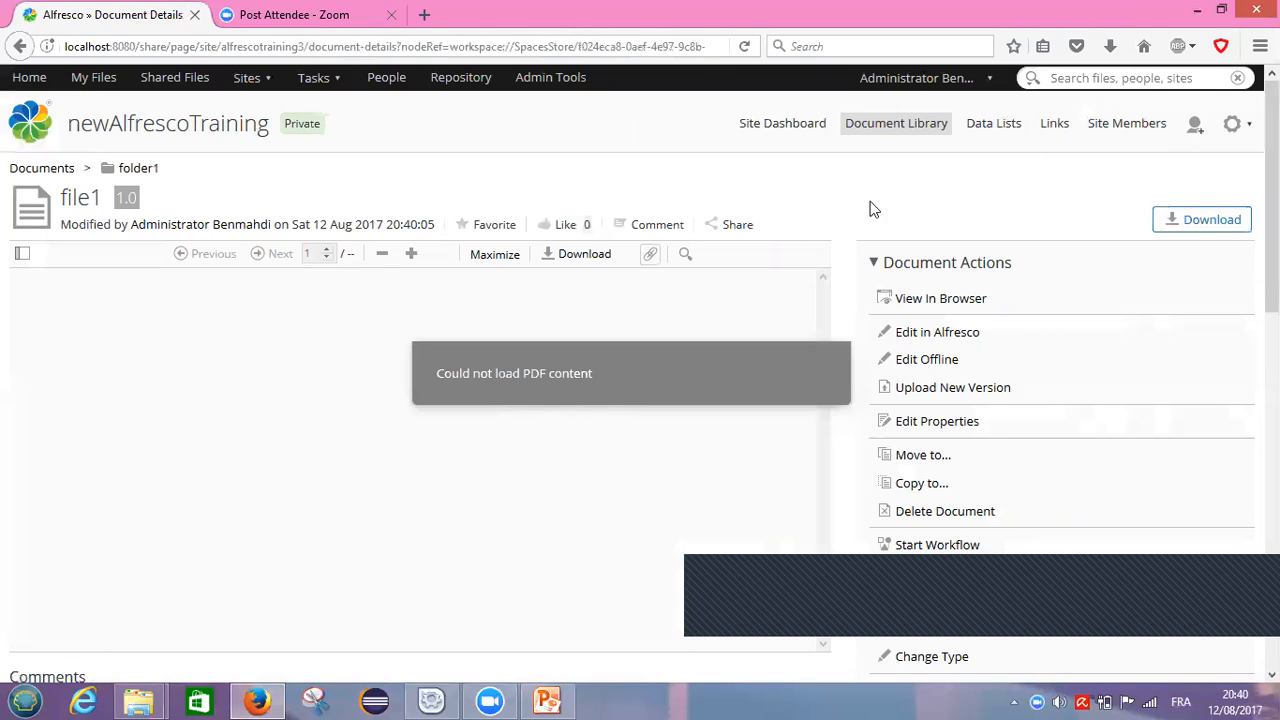
# Leave the new file's details page and check for file1 in the contents of folder1
pyautogui.moveTo(1272, 200)
pyautogui.mouseDown()
pyautogui.moveTo(1272, 333)
pyautogui.moveTo(1272, 200)
pyautogui.mouseUp()
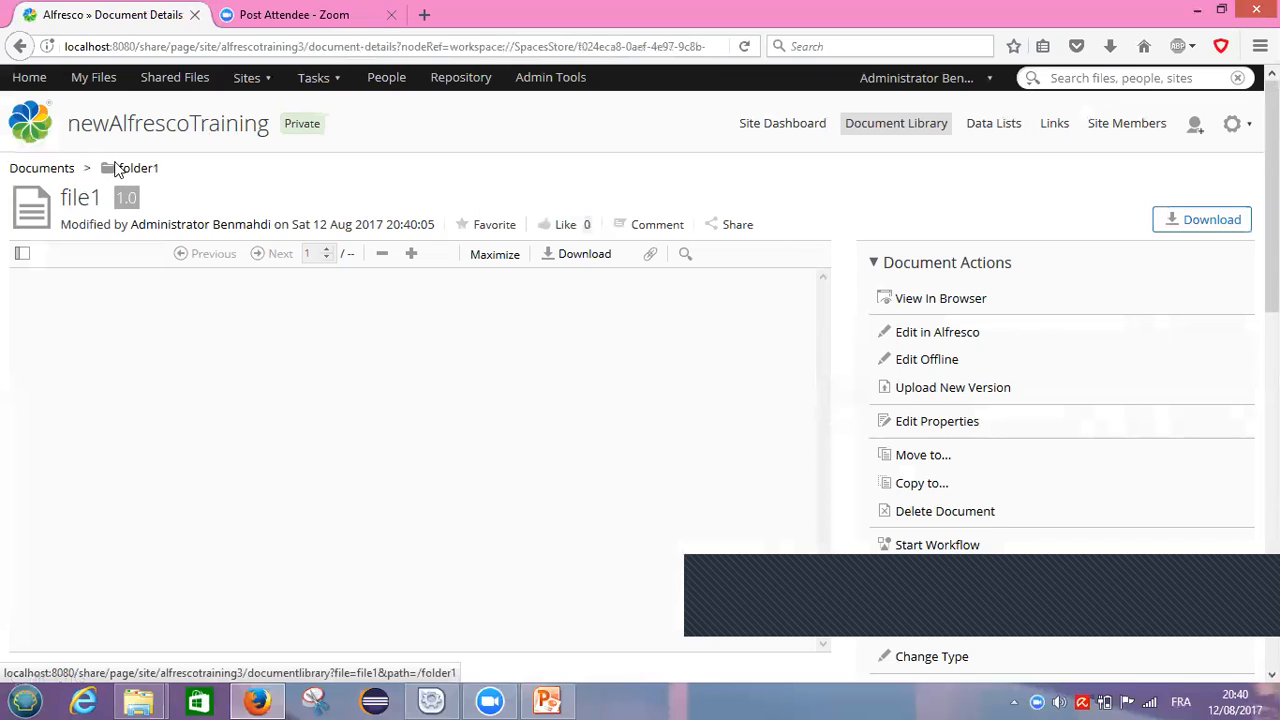
pyautogui.click(18, 47)
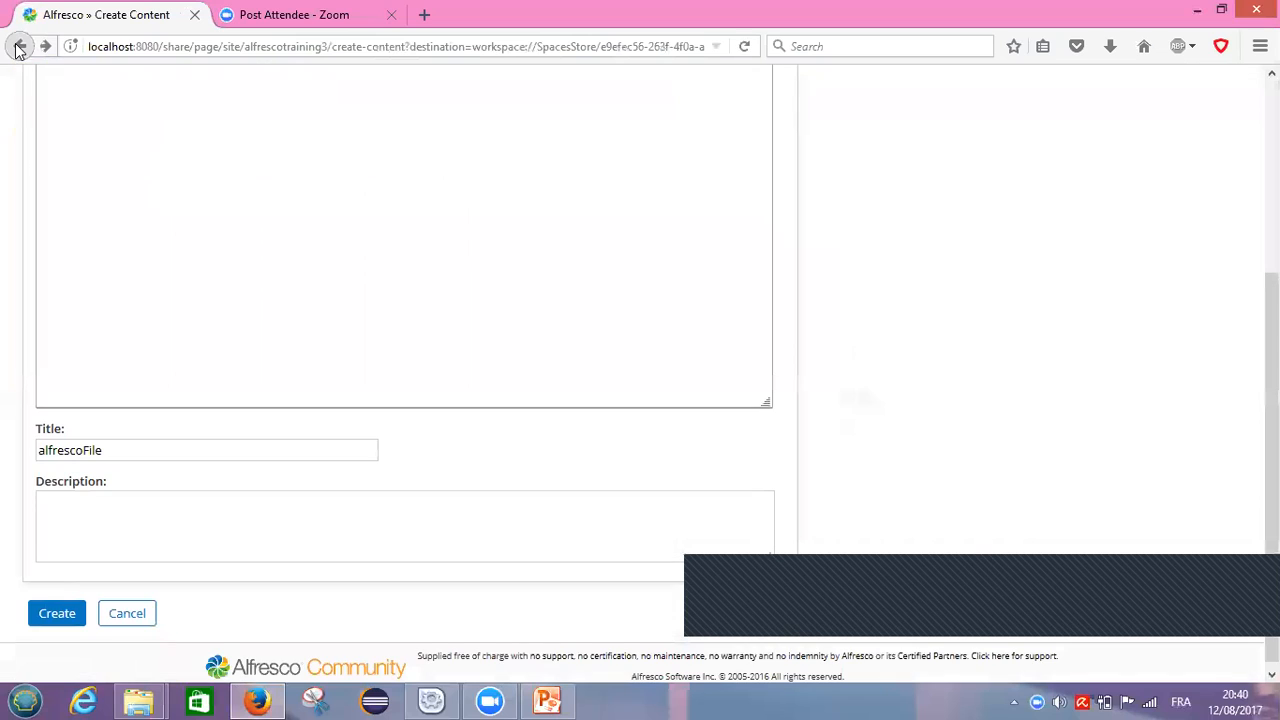
pyautogui.click(18, 47)
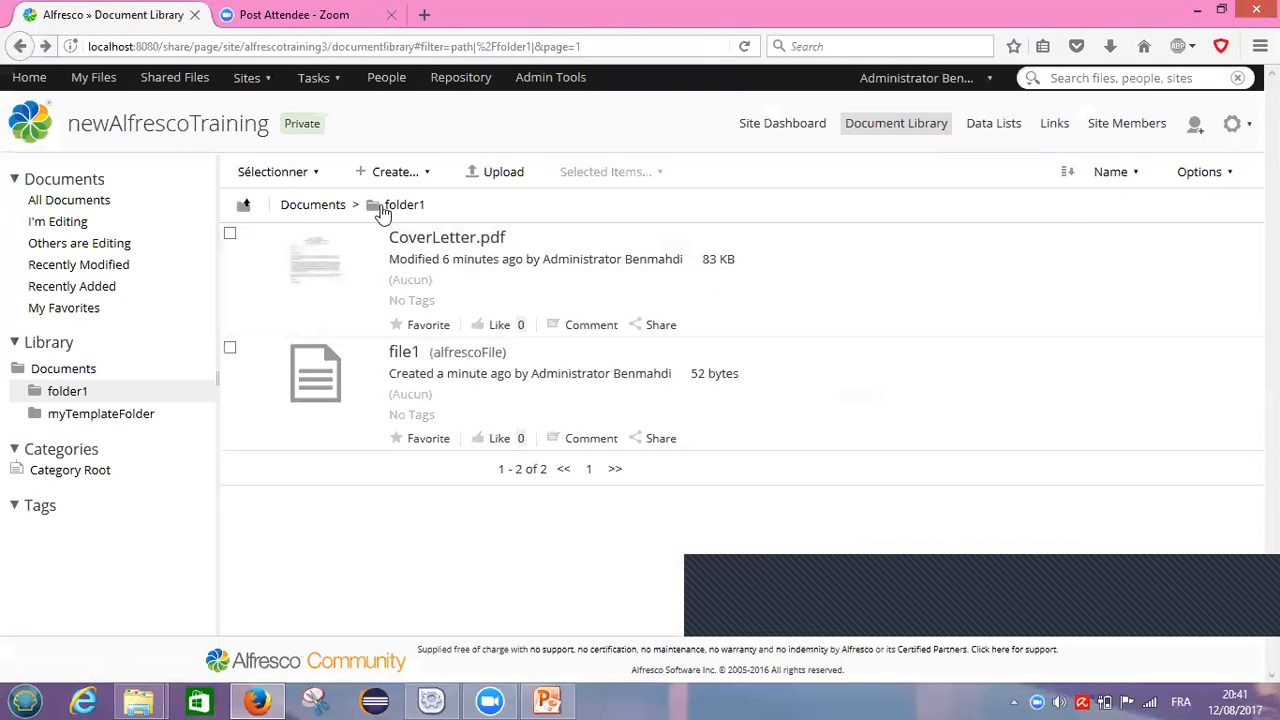
pyautogui.click(338, 207)
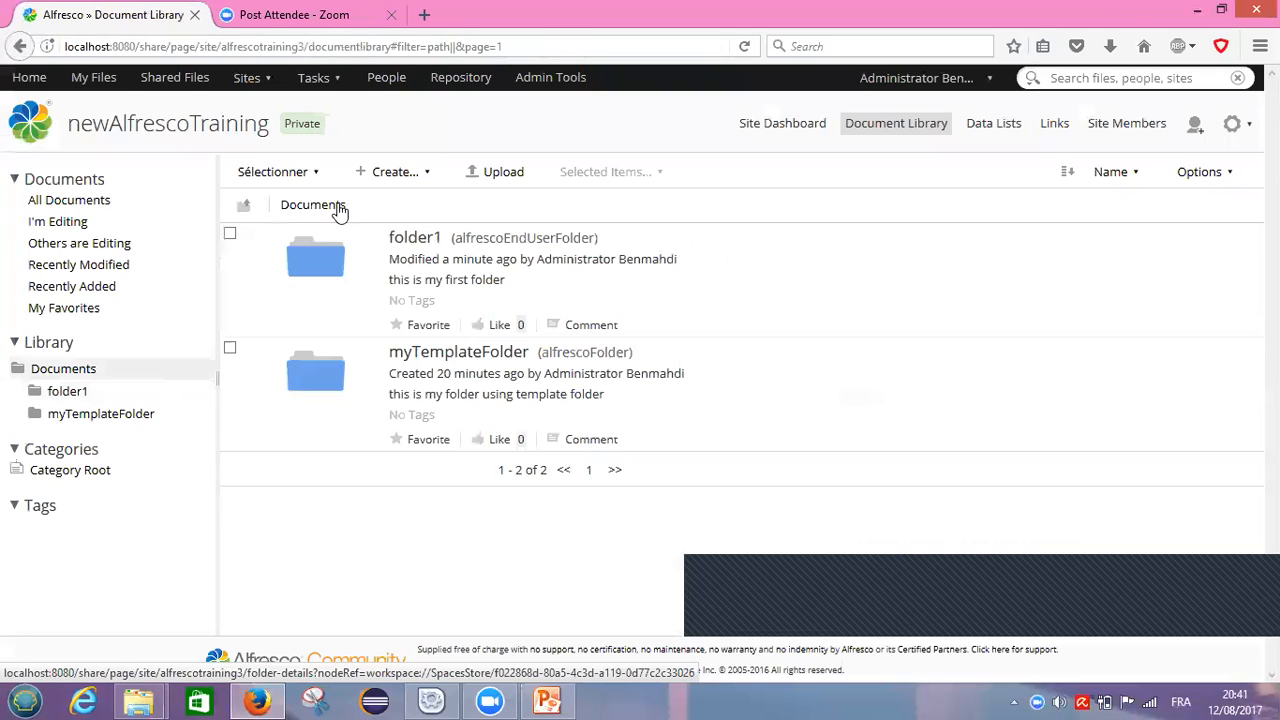
pyautogui.click(418, 242)
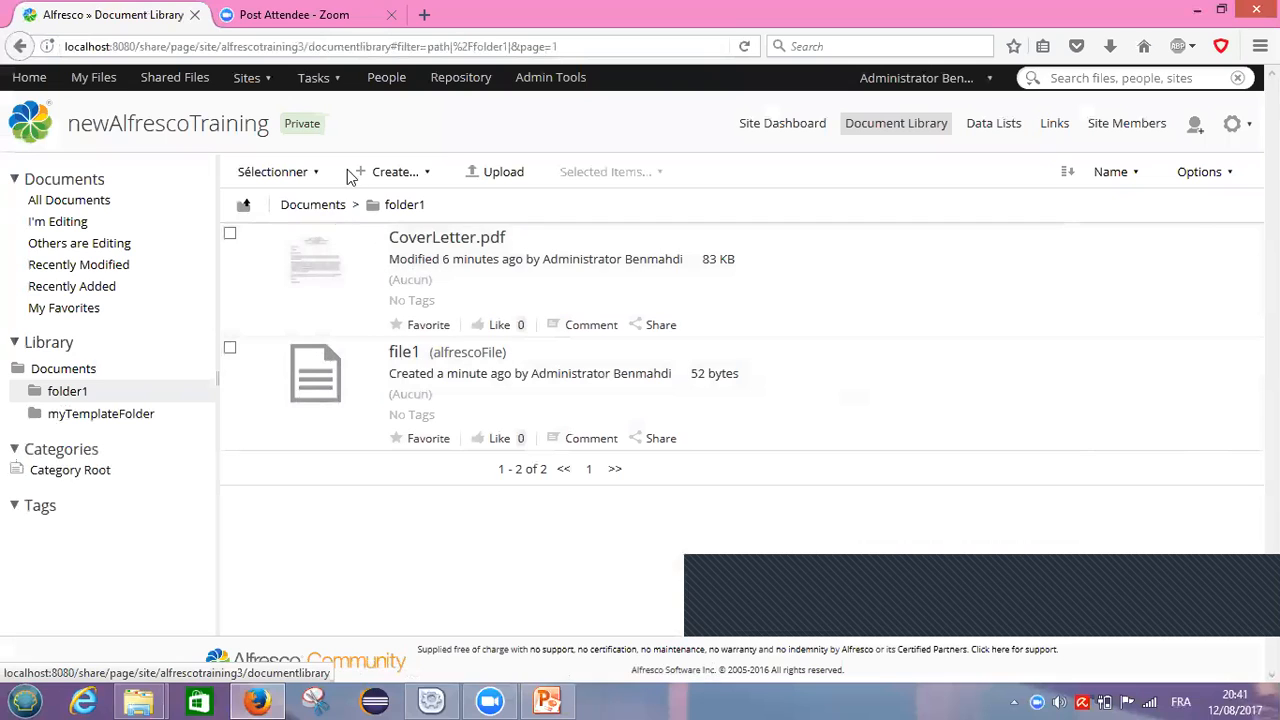
pyautogui.moveTo(308, 390)
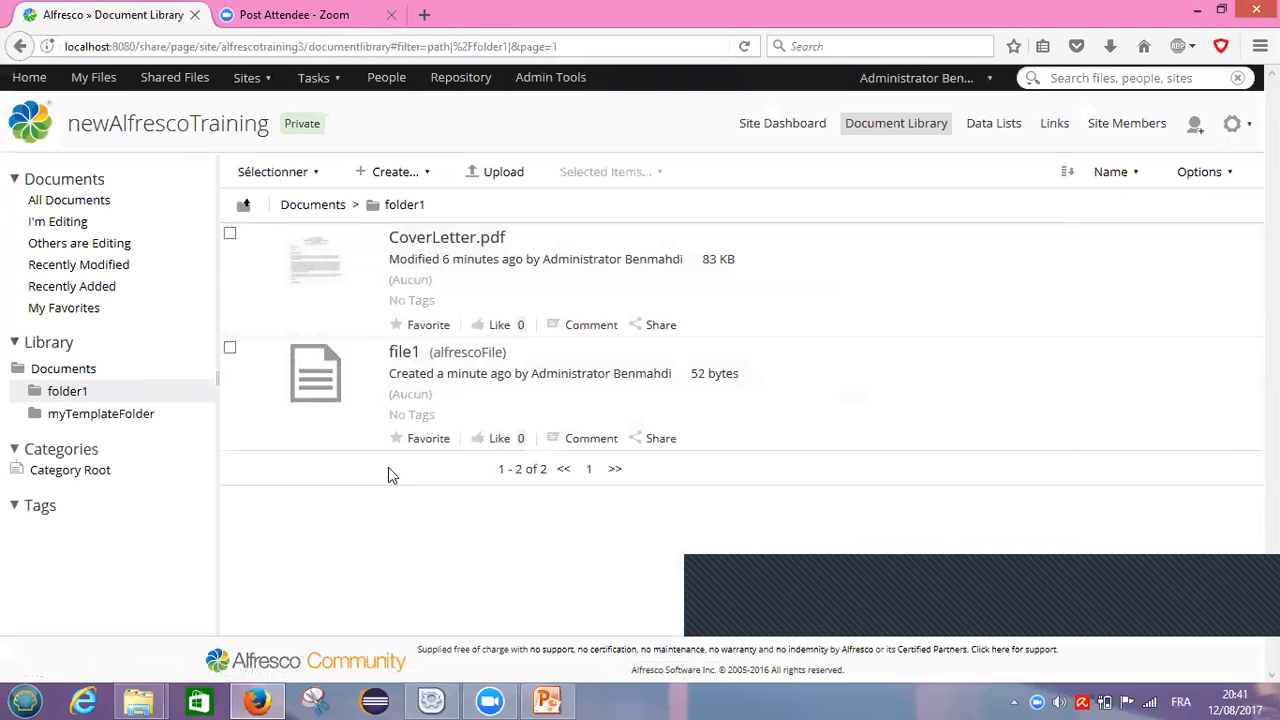
# Switch to PowerPoint and present from the "Drag and drop file" slide, leaving the show at the Google Docs files slide
pyautogui.click(548, 700)
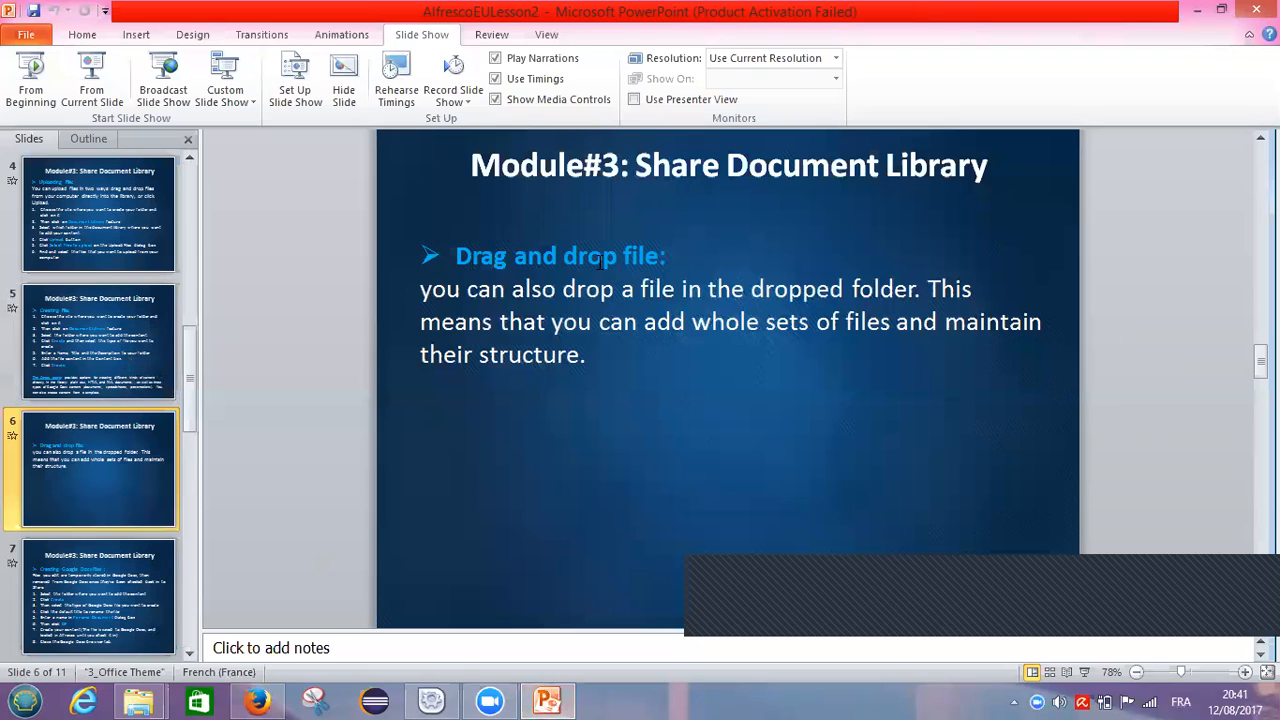
pyautogui.click(79, 96)
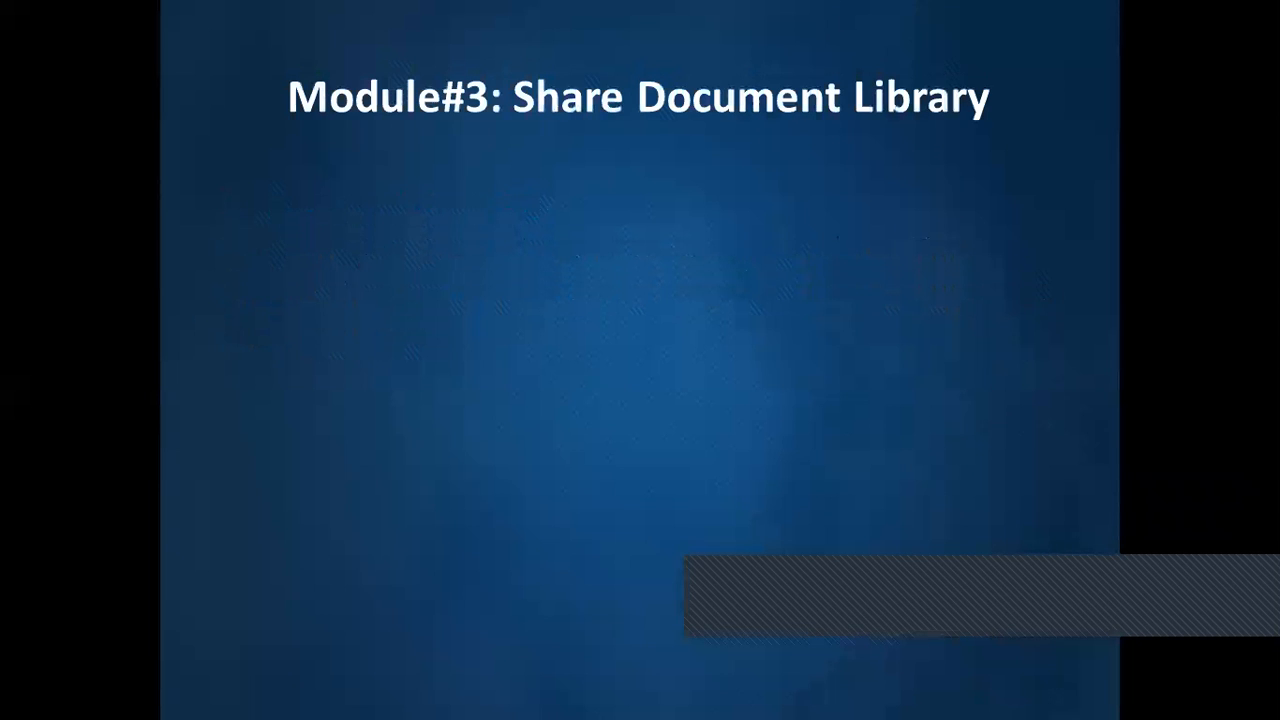
pyautogui.press('Escape')
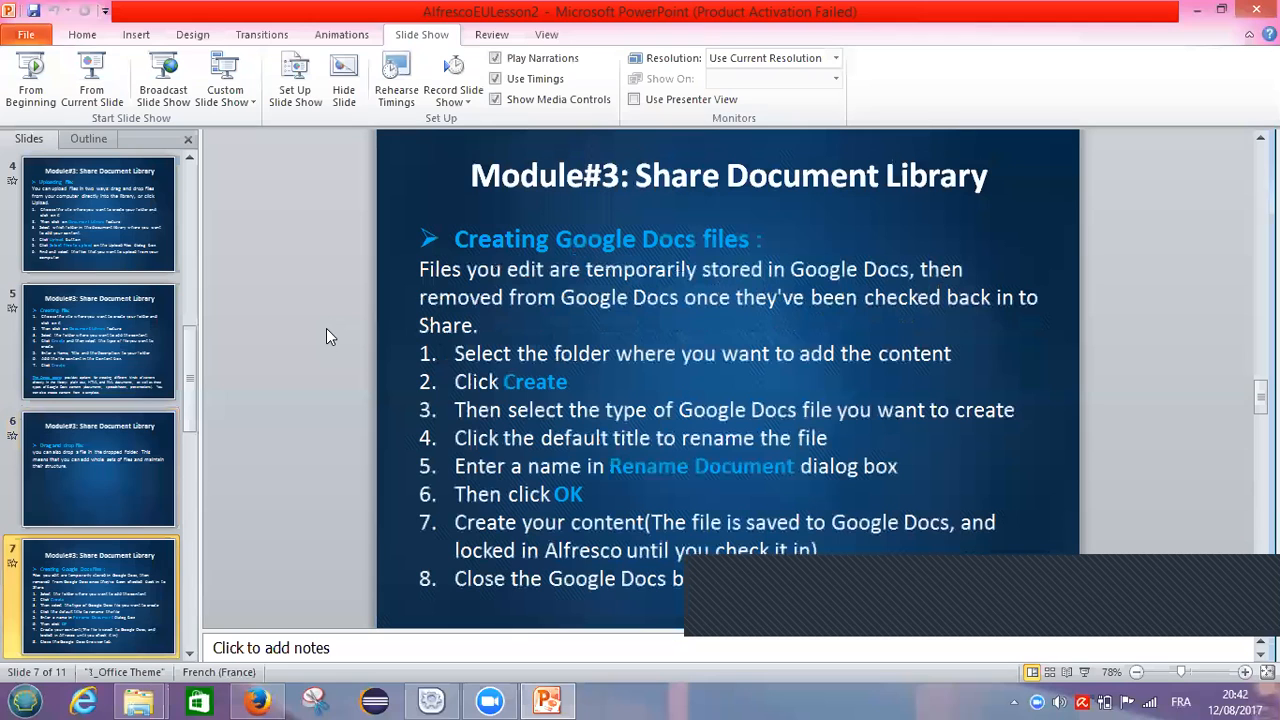
# Switch to Firefox, place it beside the exposed desktop, and upload the desktop image folder-perms-a1 straight into folder1
pyautogui.click(257, 700)
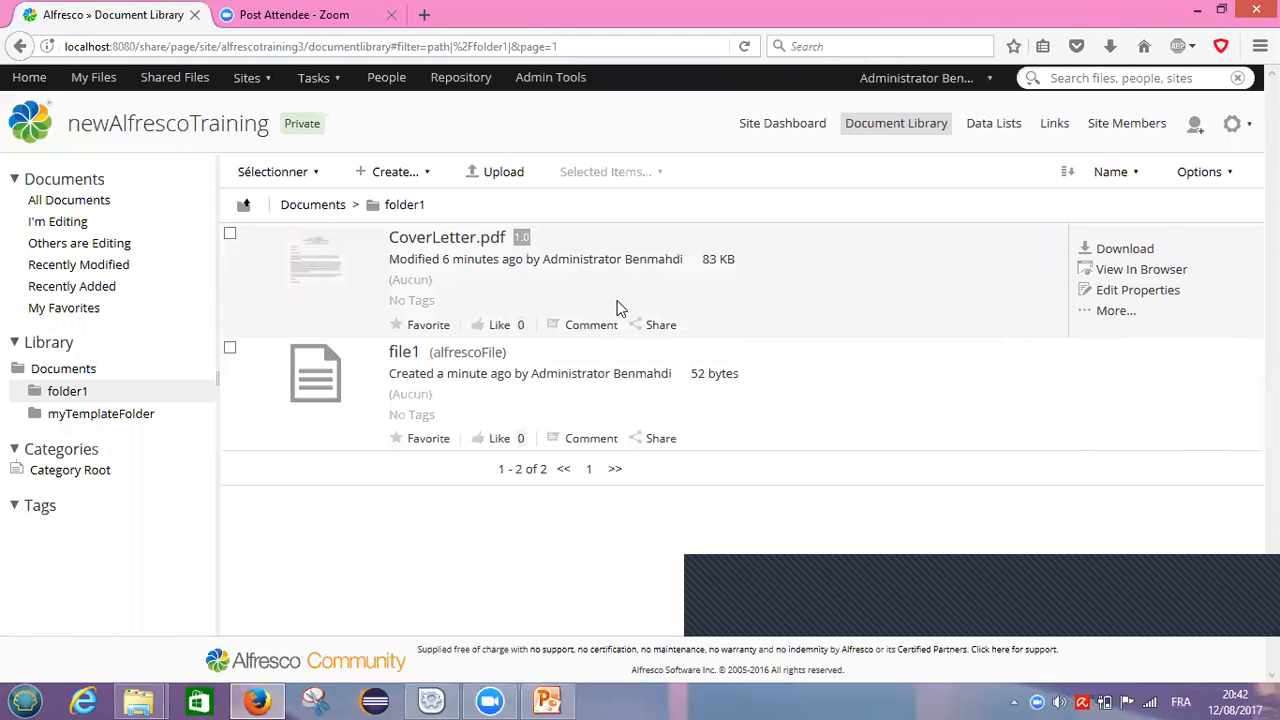
pyautogui.click(1226, 10)
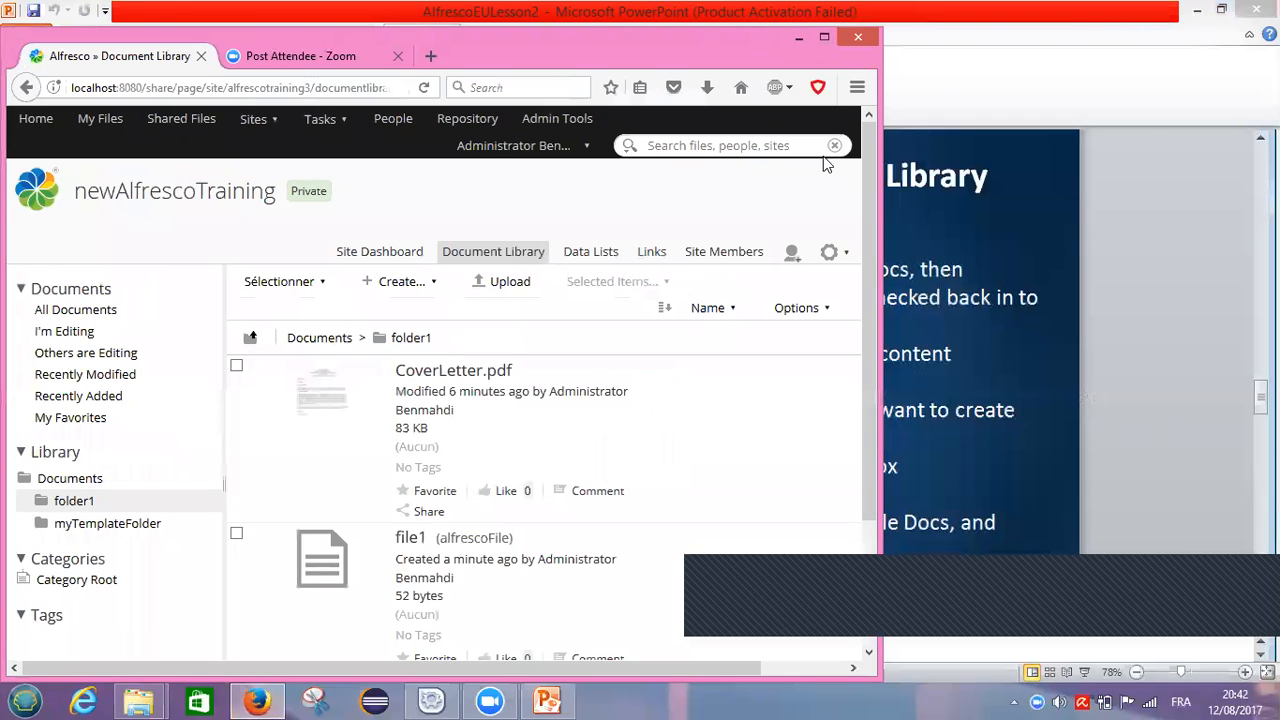
pyautogui.click(1208, 10)
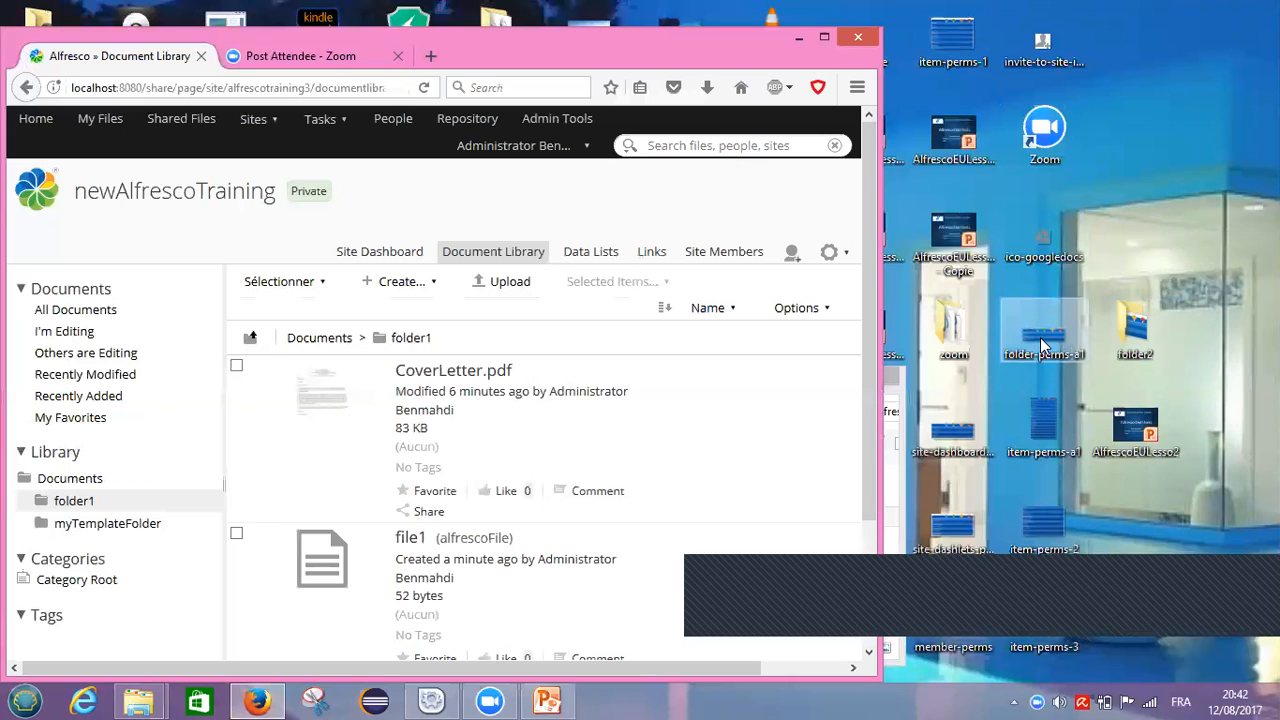
pyautogui.moveTo(868, 348); pyautogui.dragTo(877, 452)
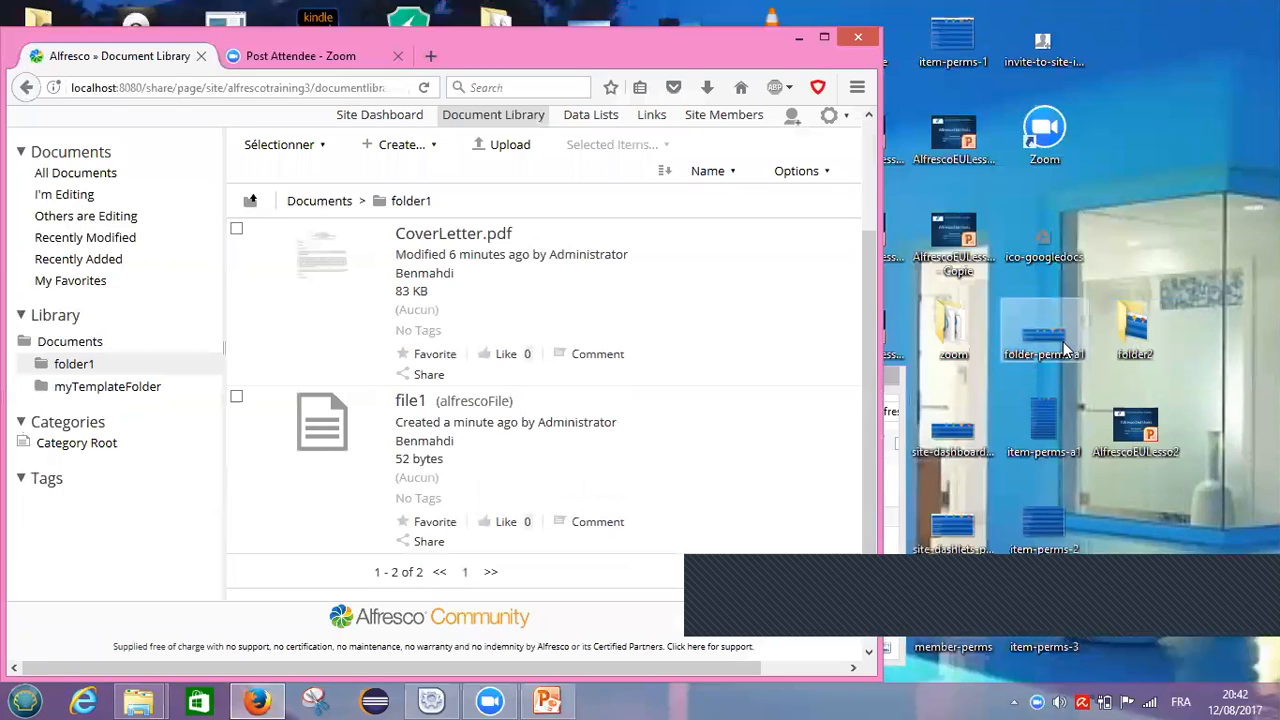
pyautogui.moveTo(1055, 347); pyautogui.dragTo(553, 572)
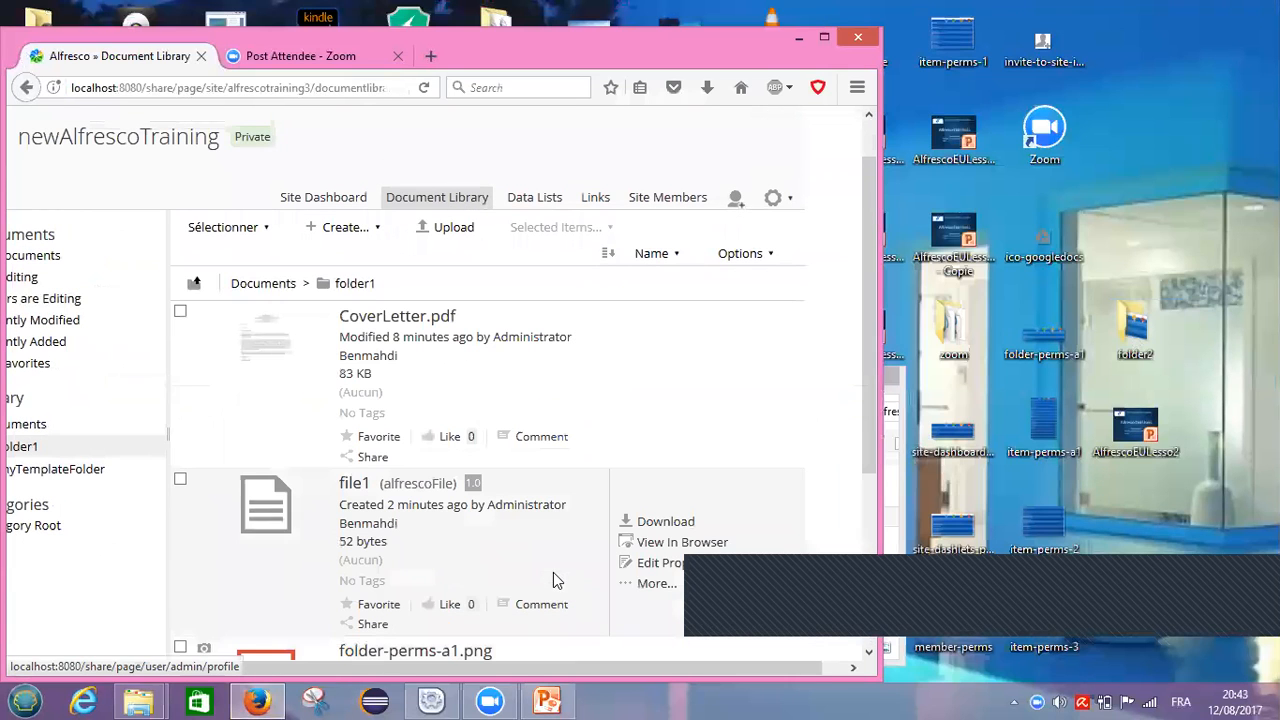
pyautogui.moveTo(868, 293); pyautogui.dragTo(868, 394)
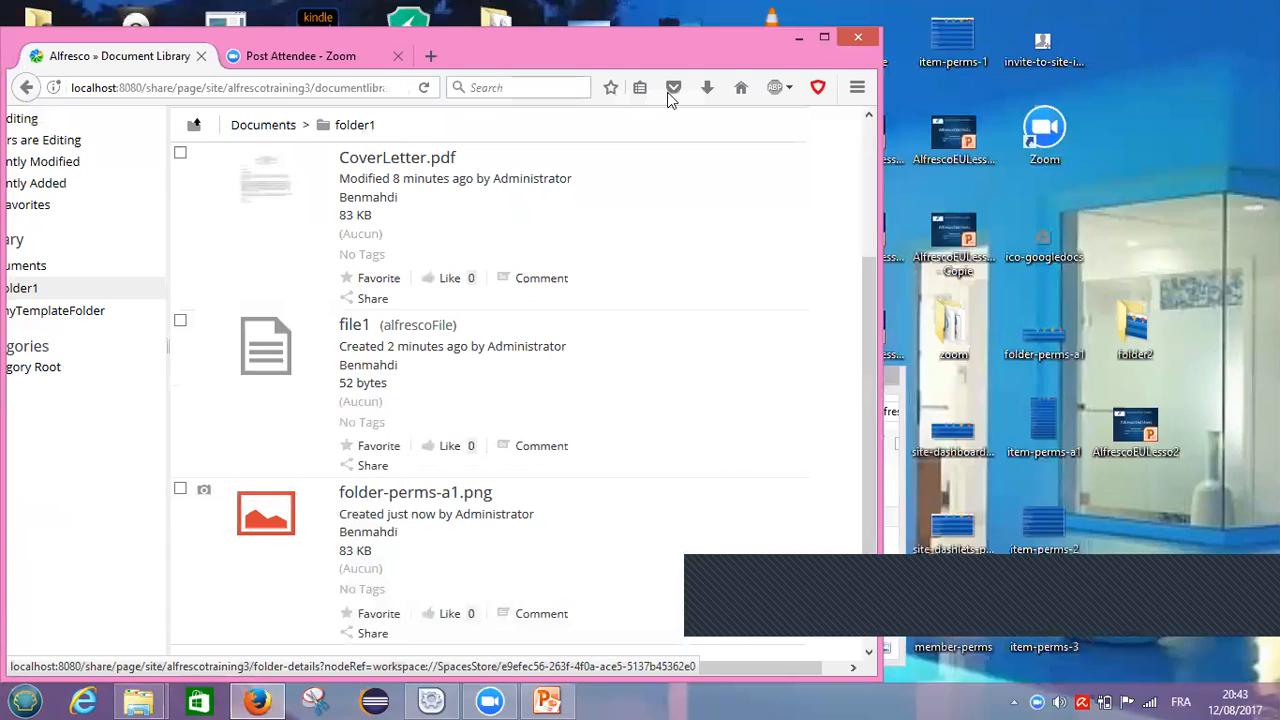
pyautogui.click(825, 38)
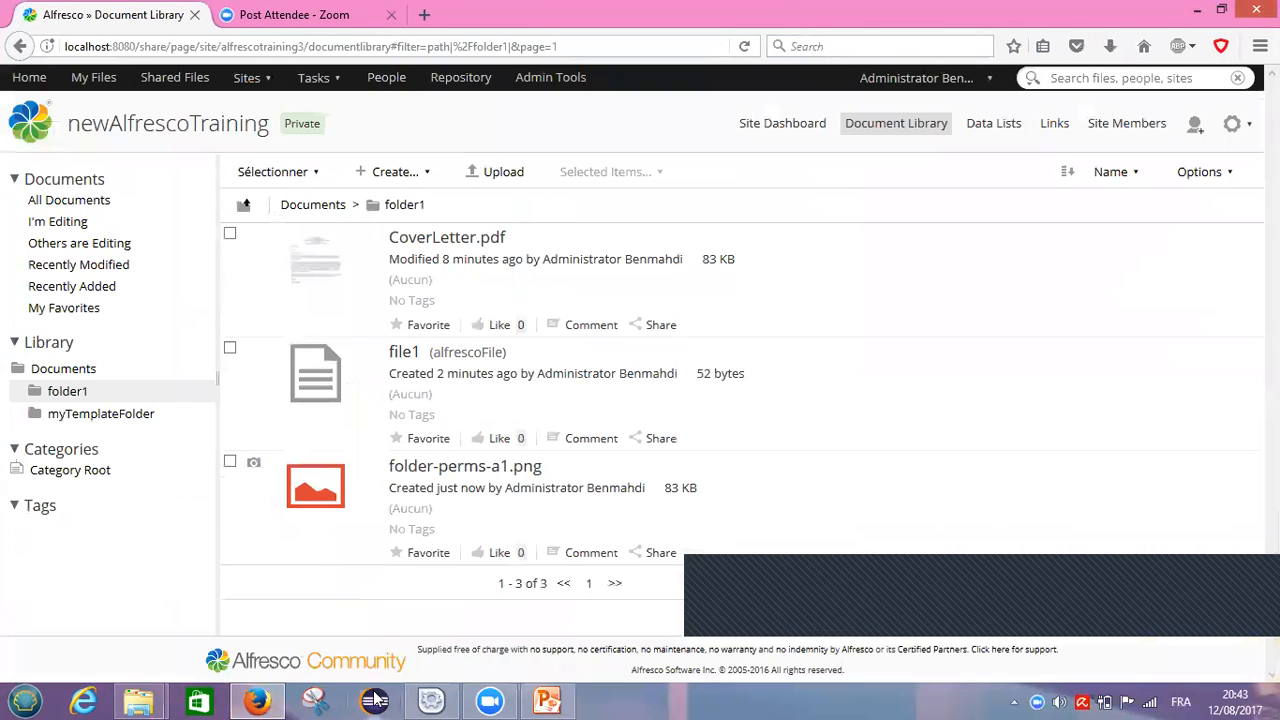
# Switch to PowerPoint and present the "Creating Google Docs files" slide
pyautogui.click(548, 700)
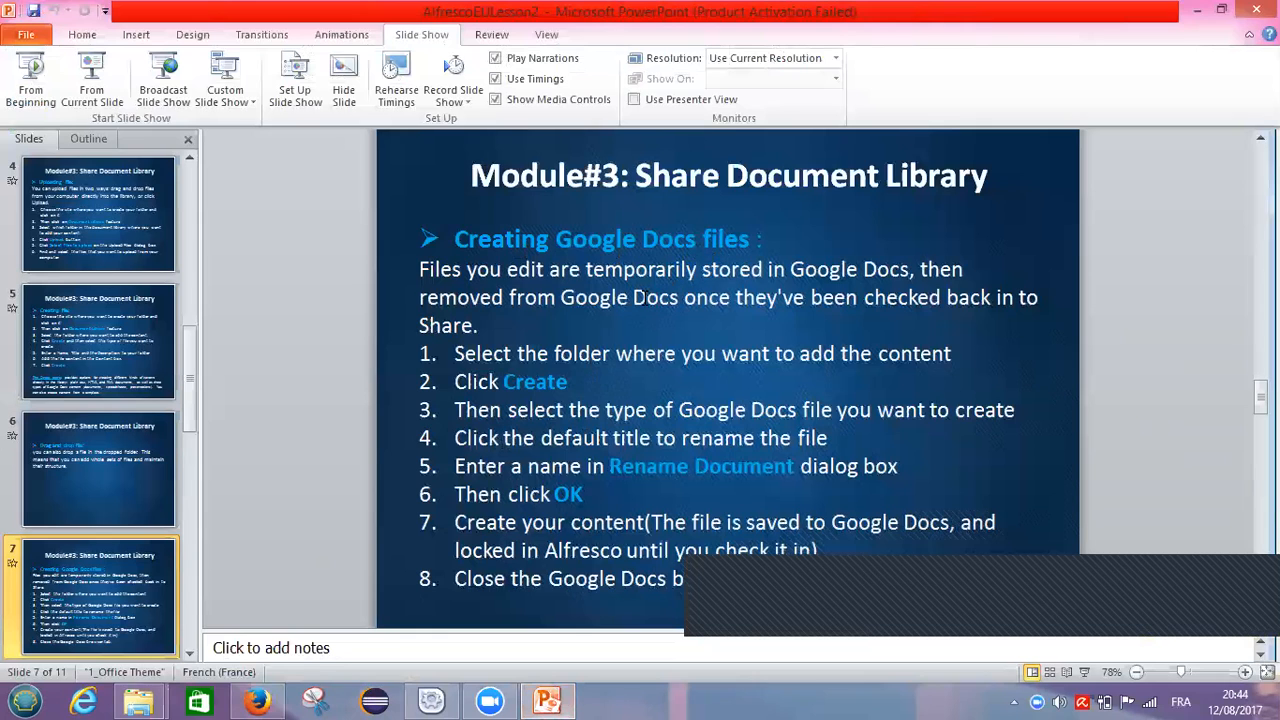
pyautogui.click(80, 92)
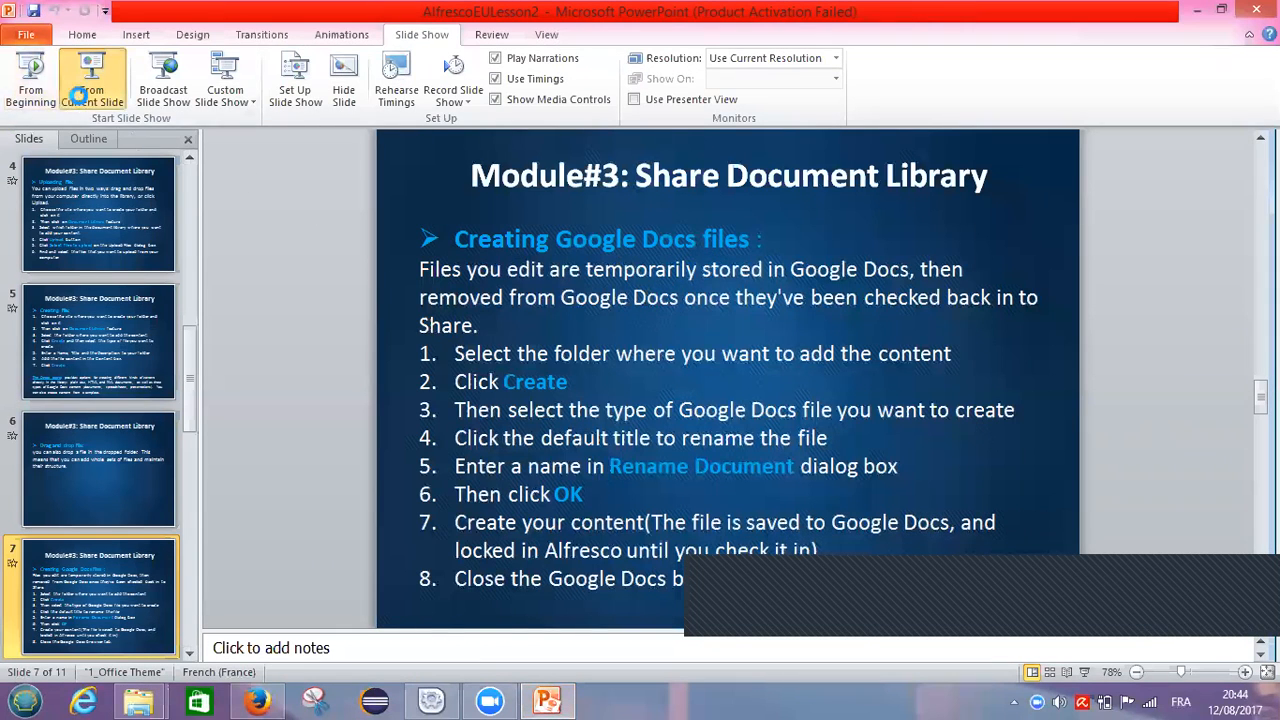
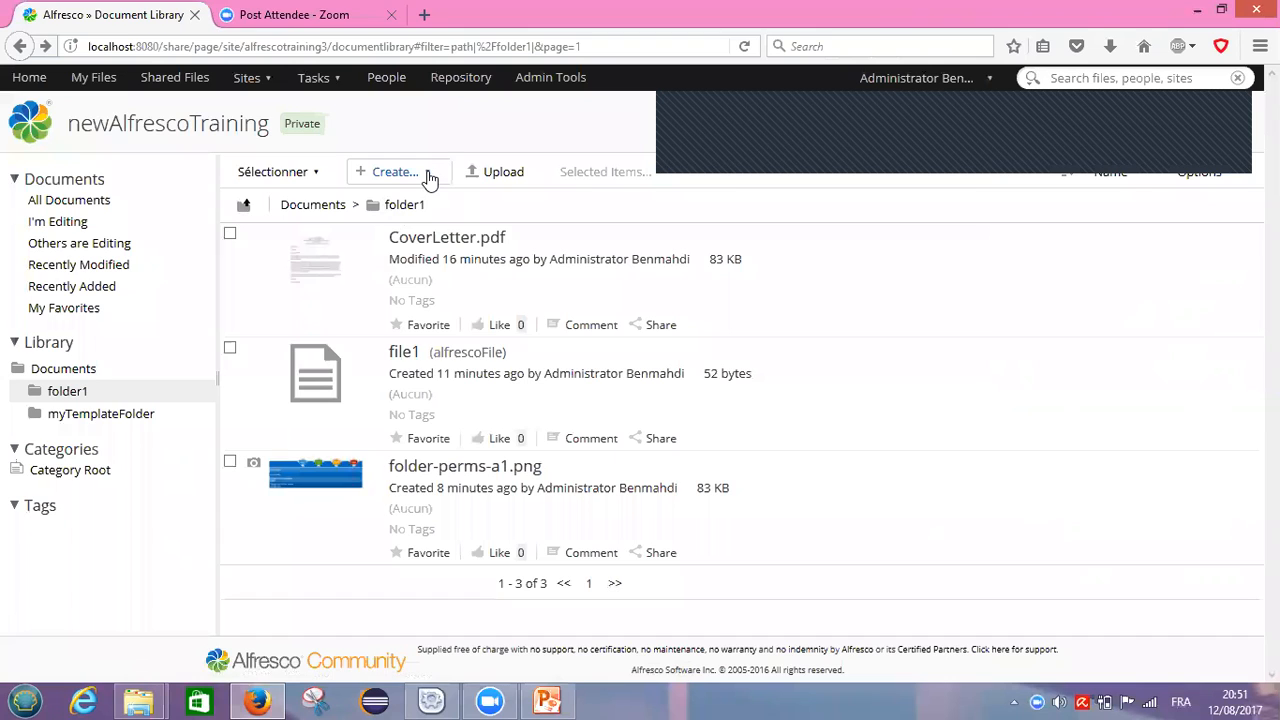
# Create a Google Docs document in folder1 and enter the text "This is my first google docs file"
pyautogui.click(430, 176)
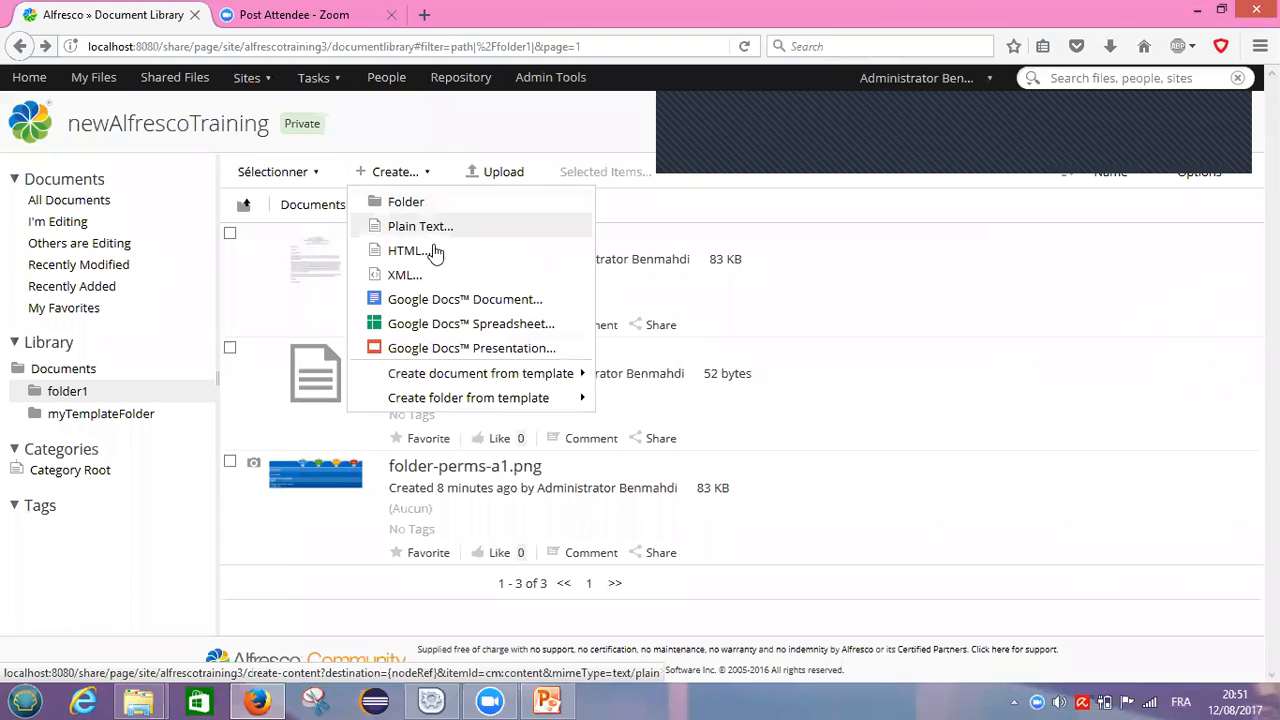
pyautogui.click(500, 308)
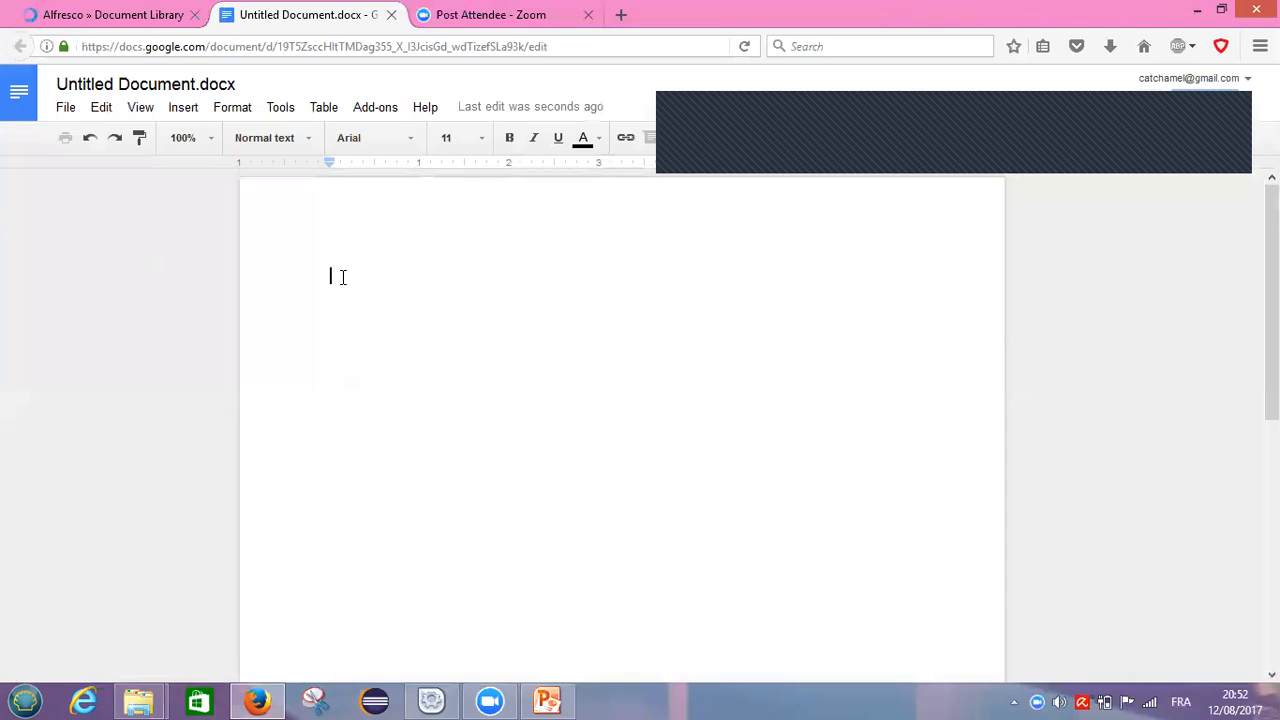
pyautogui.write('this ')
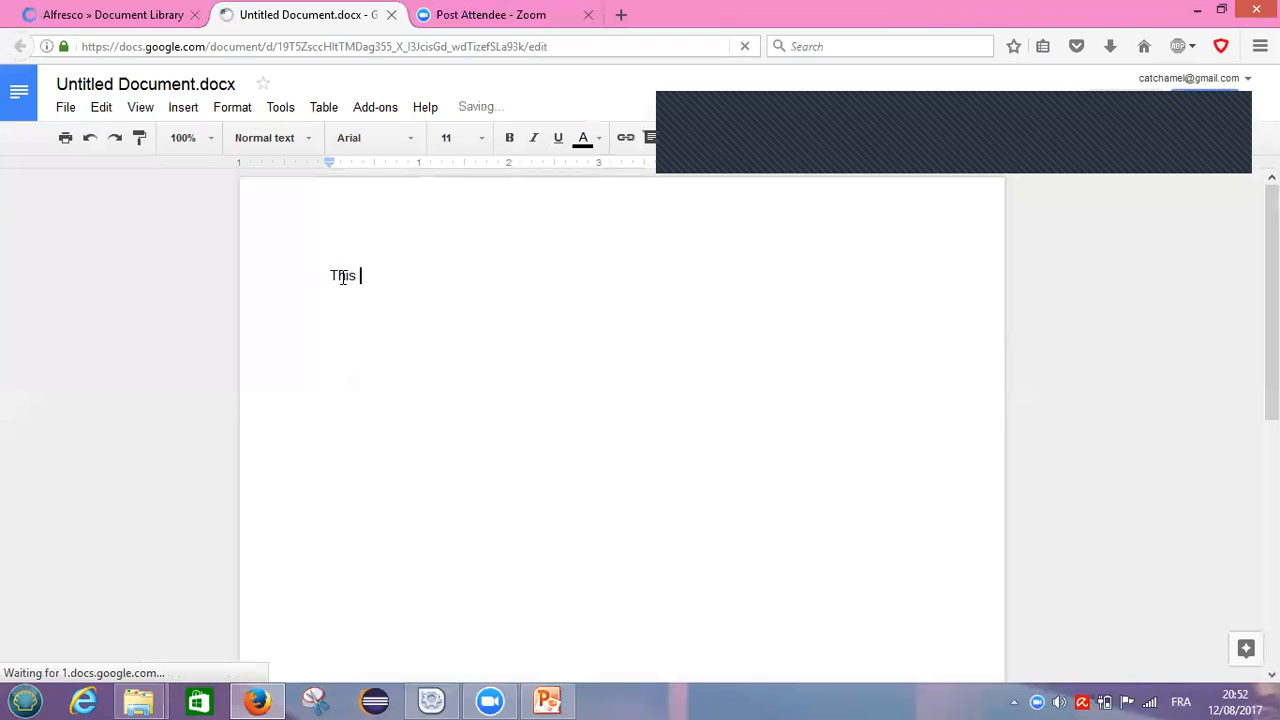
pyautogui.write('is ')
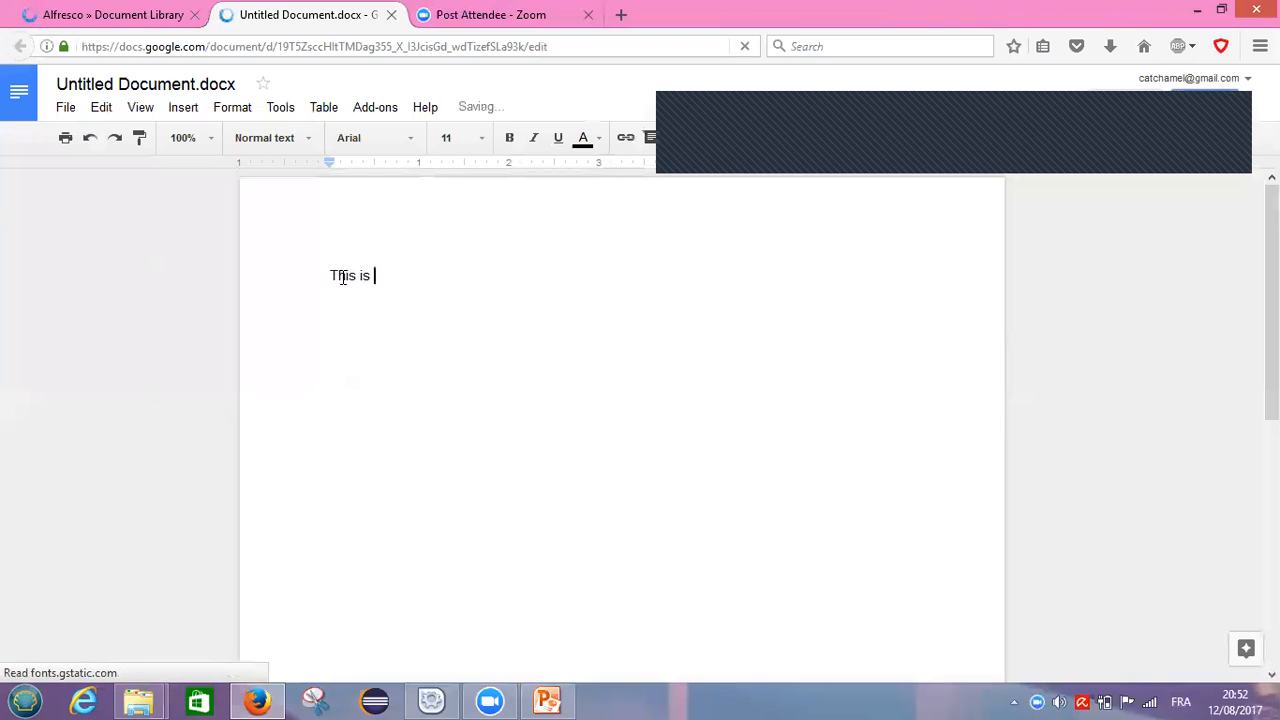
pyautogui.write('my ')
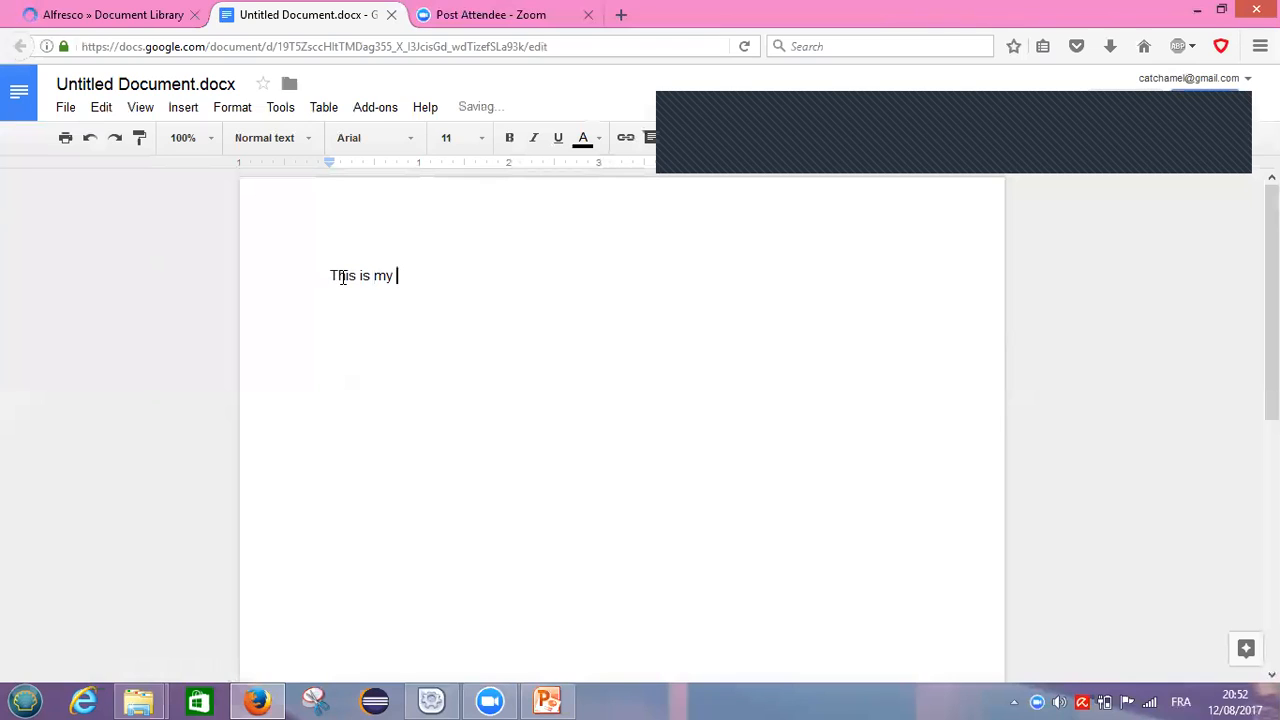
pyautogui.write('first googl')
pyautogui.press('BackSpace')
pyautogui.write('le docs ')
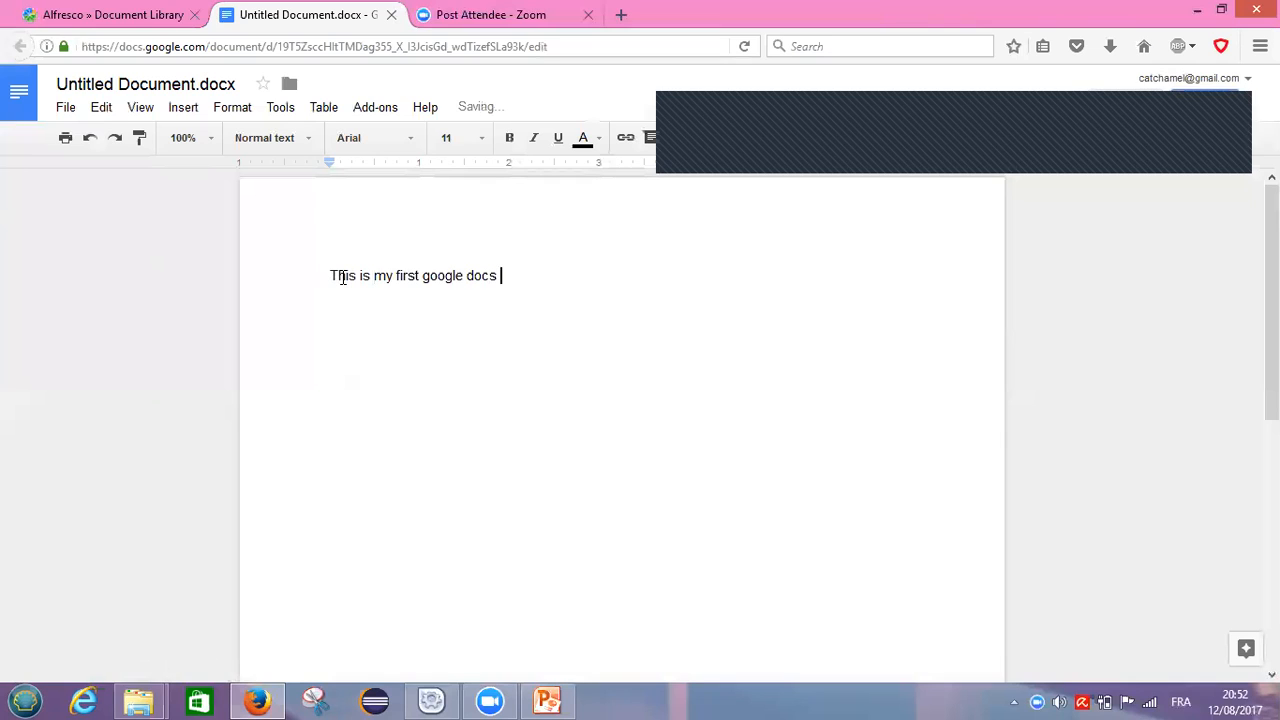
pyautogui.write('file')
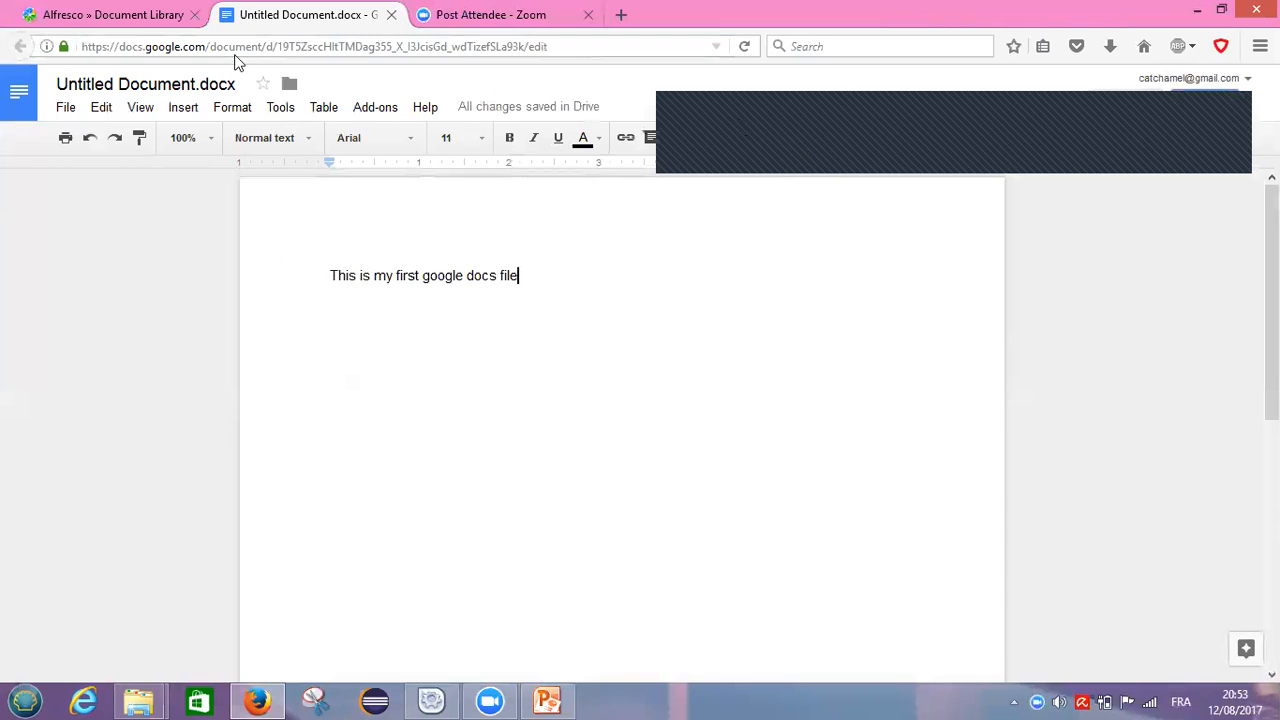
# Return to the Alfresco document library and examine the entry for the new Google Docs document in folder1
pyautogui.click(63, 14)
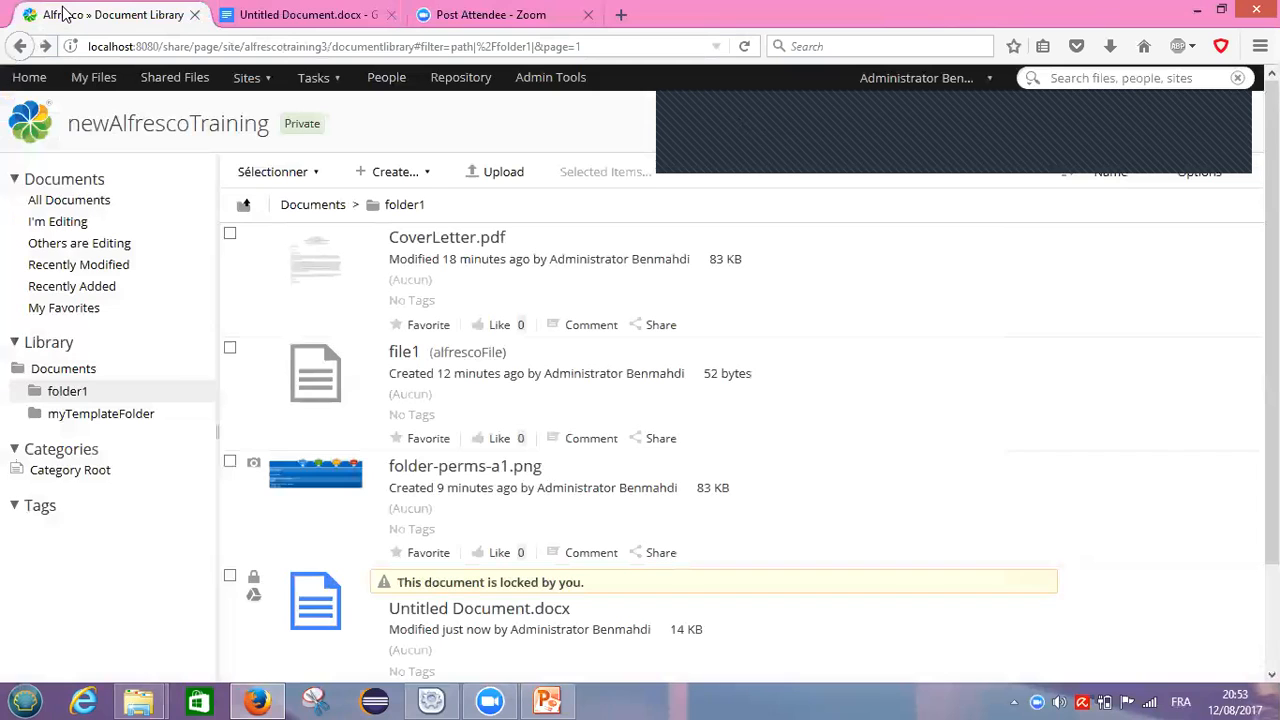
pyautogui.moveTo(720, 423)
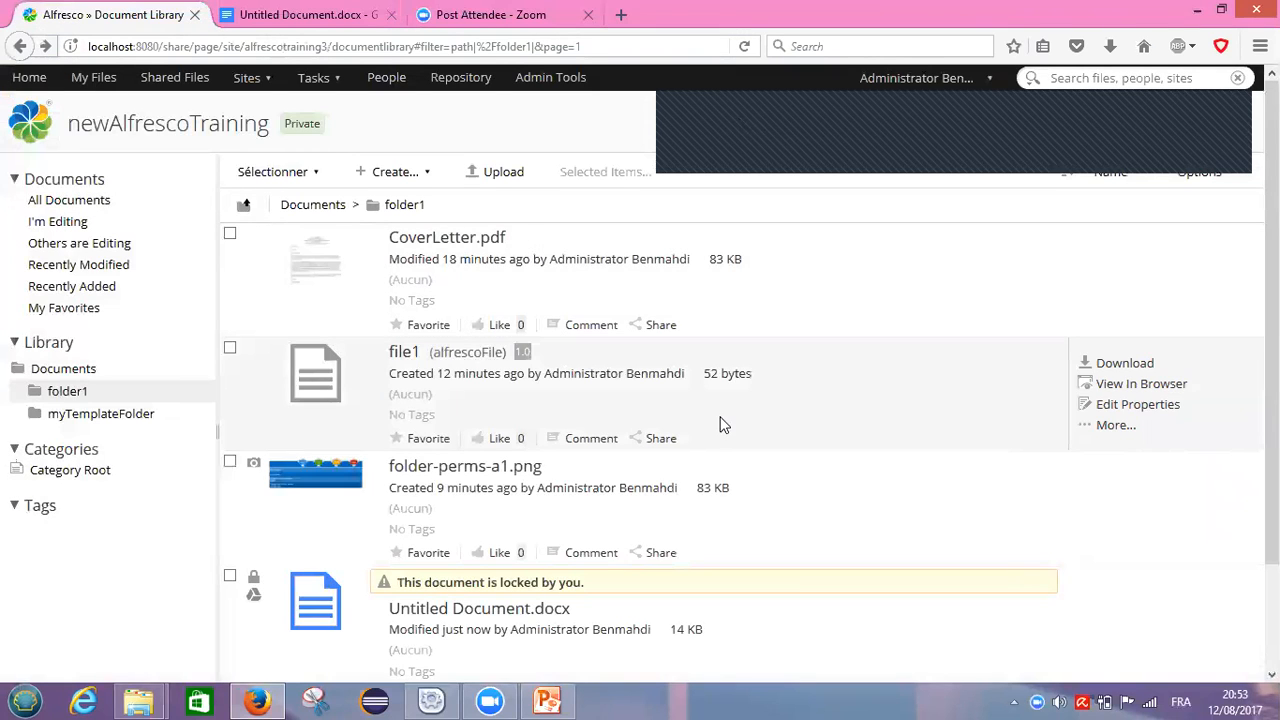
pyautogui.moveTo(463, 603)
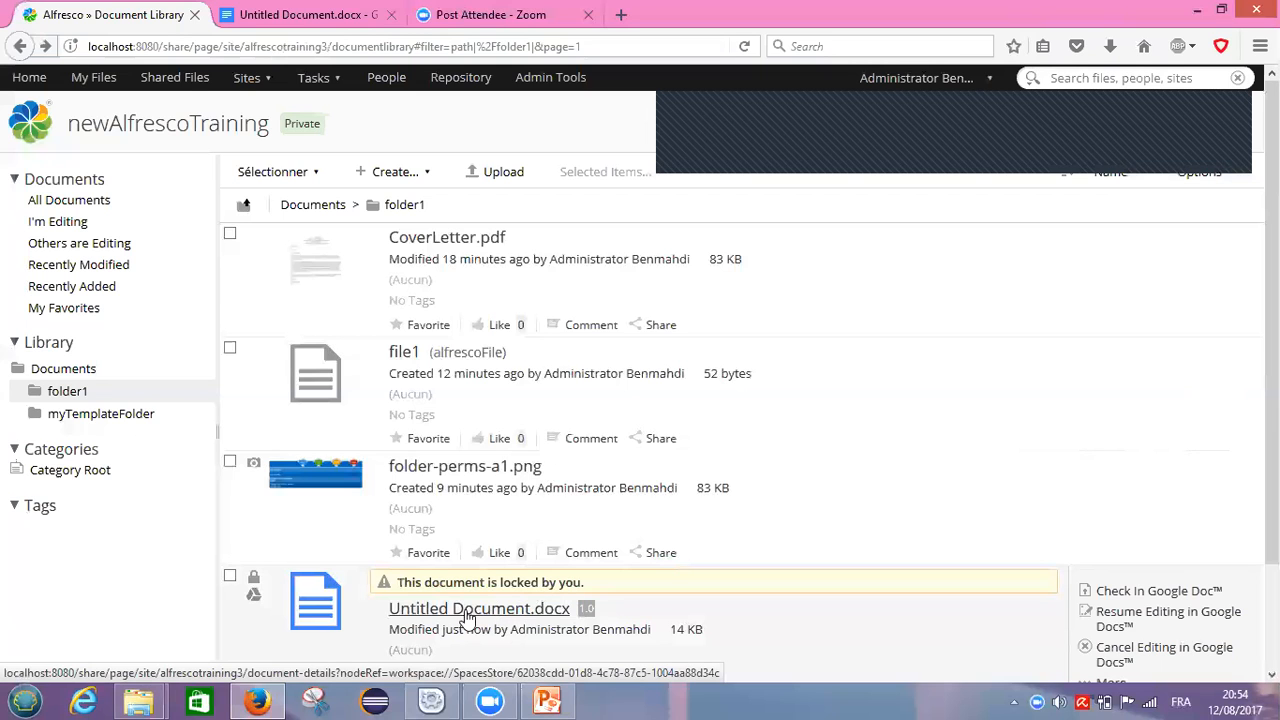
pyautogui.click(262, 700)
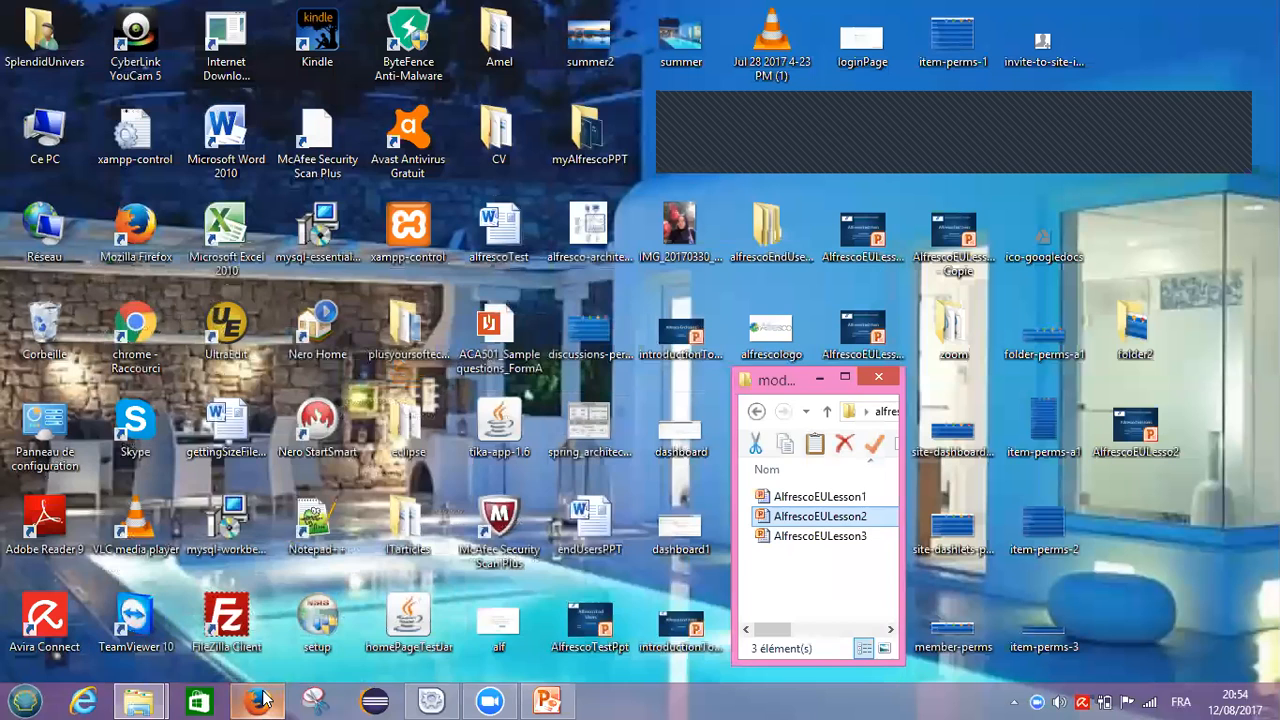
pyautogui.click(262, 700)
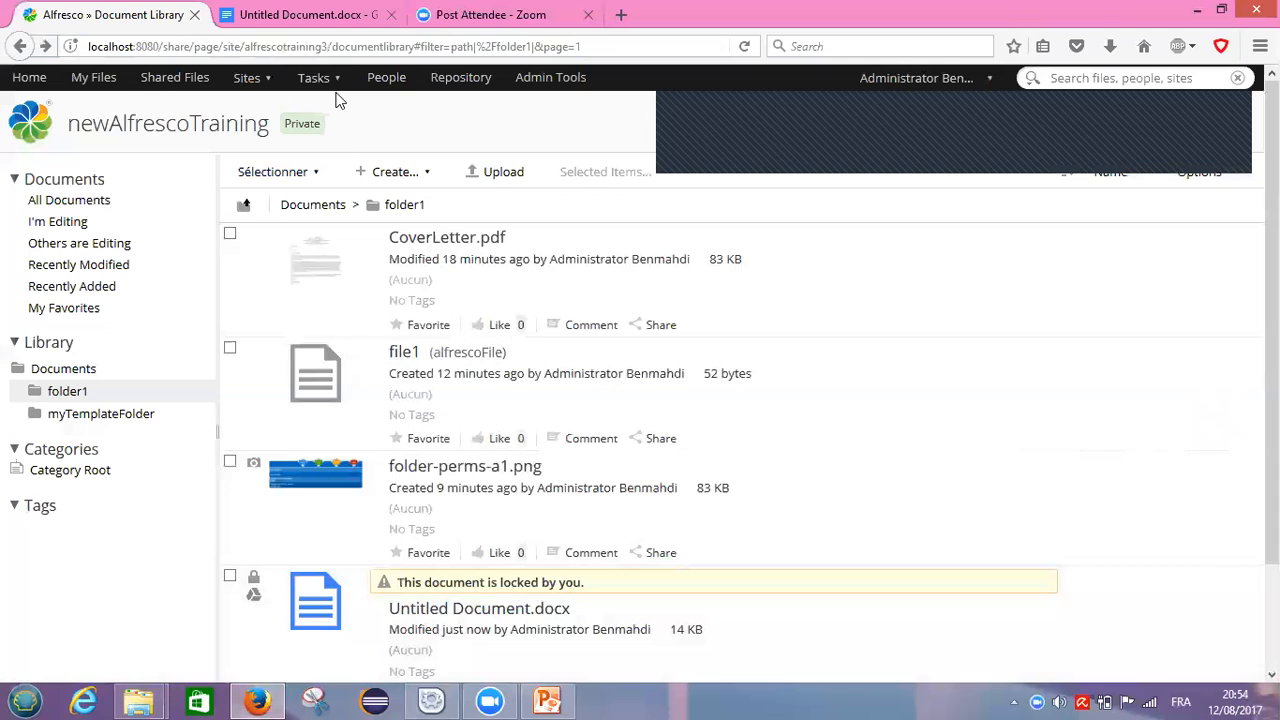
# Close the Google Docs editor and check in Untitled Document.docx from Google Docs to folder1
pyautogui.click(280, 16)
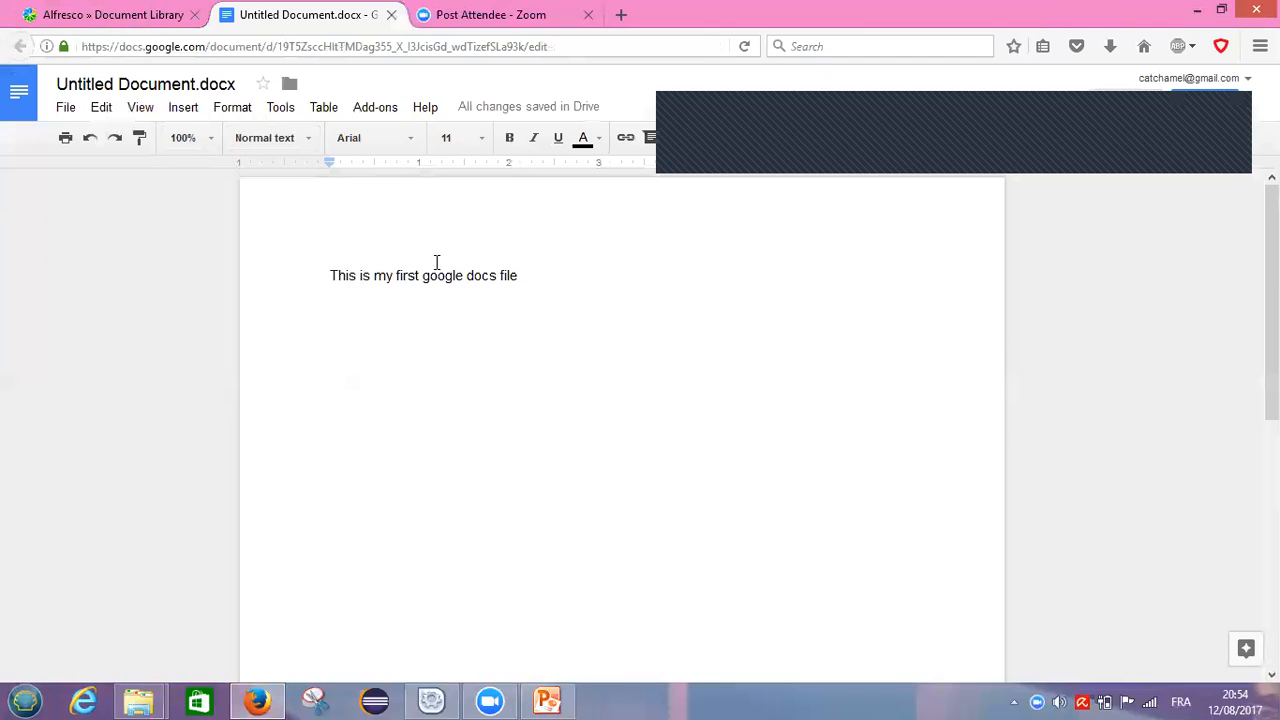
pyautogui.click(391, 15)
pyautogui.click(140, 12)
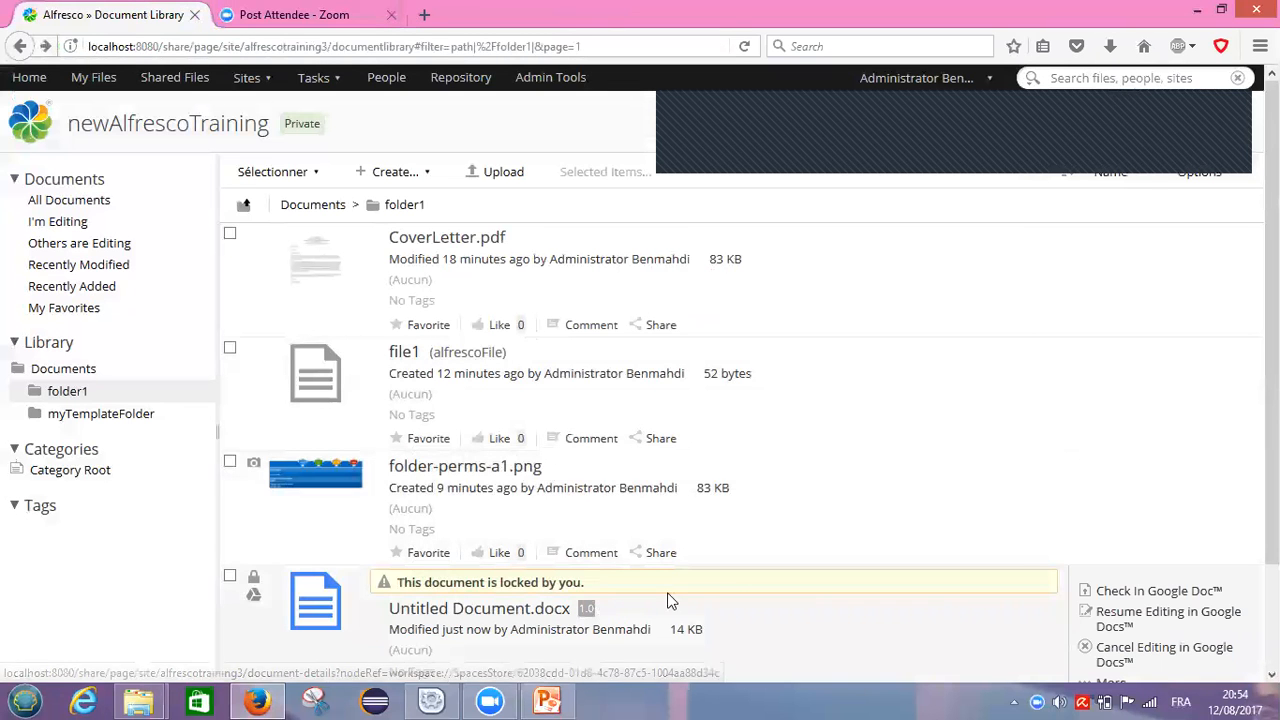
pyautogui.click(1137, 594)
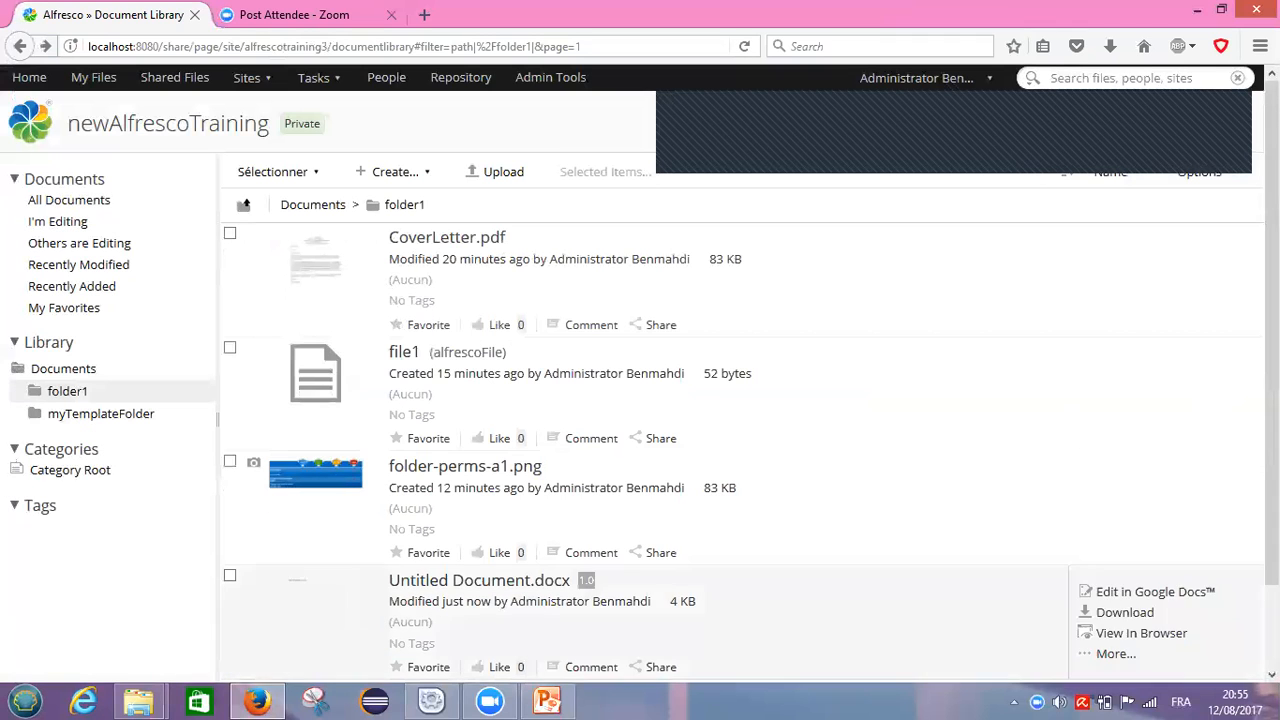
# Open the details page of Untitled Document.docx, review the previewed page, and return to folder1
pyautogui.scroll(-2, 454, 489)
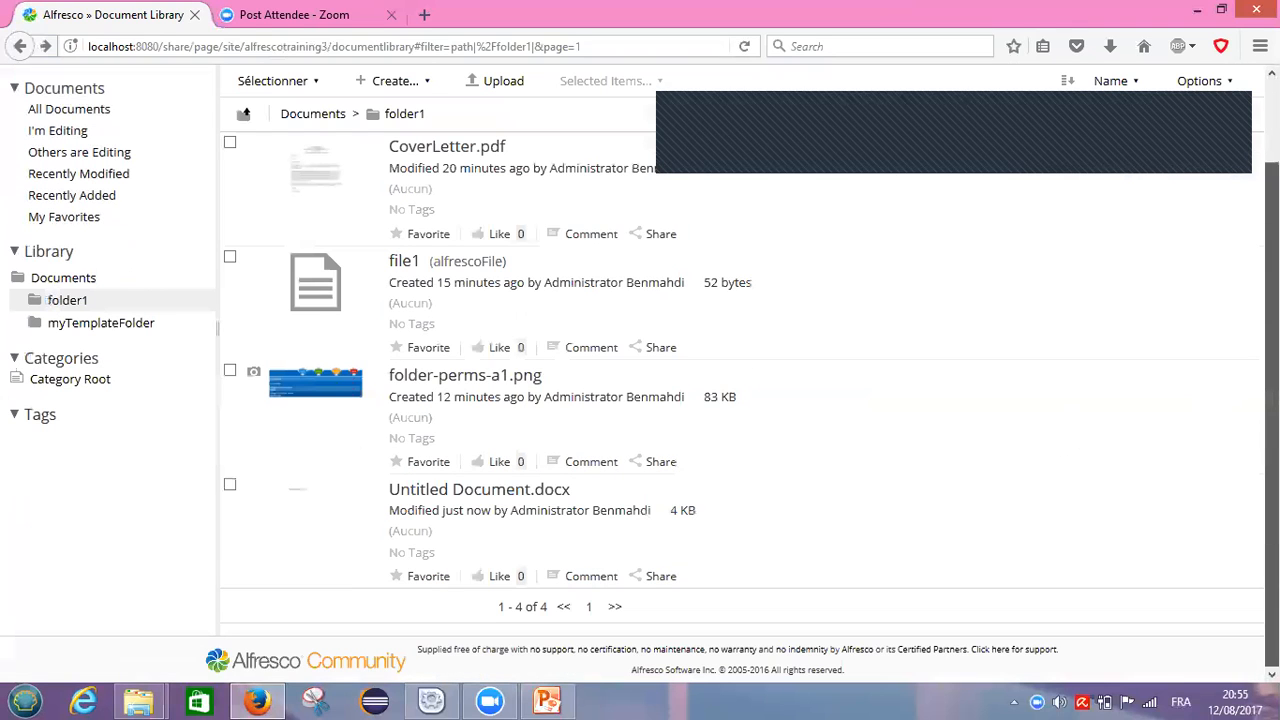
pyautogui.moveTo(477, 499)
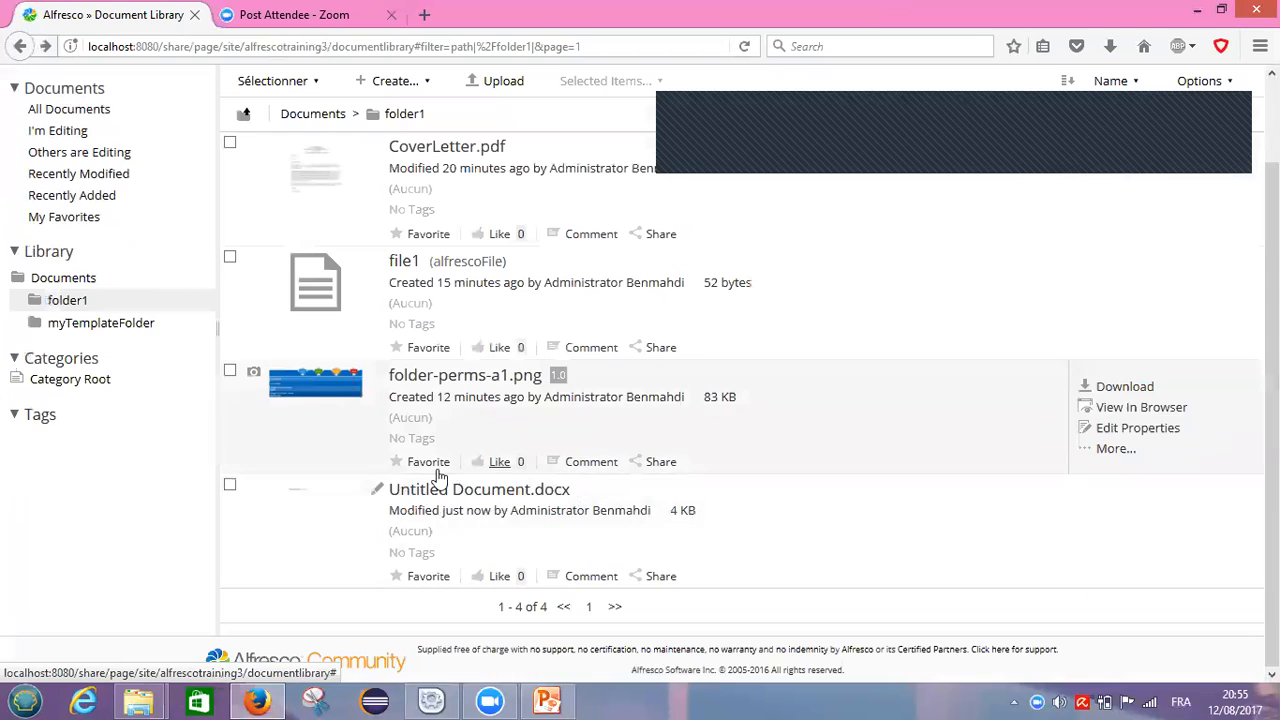
pyautogui.click(496, 491)
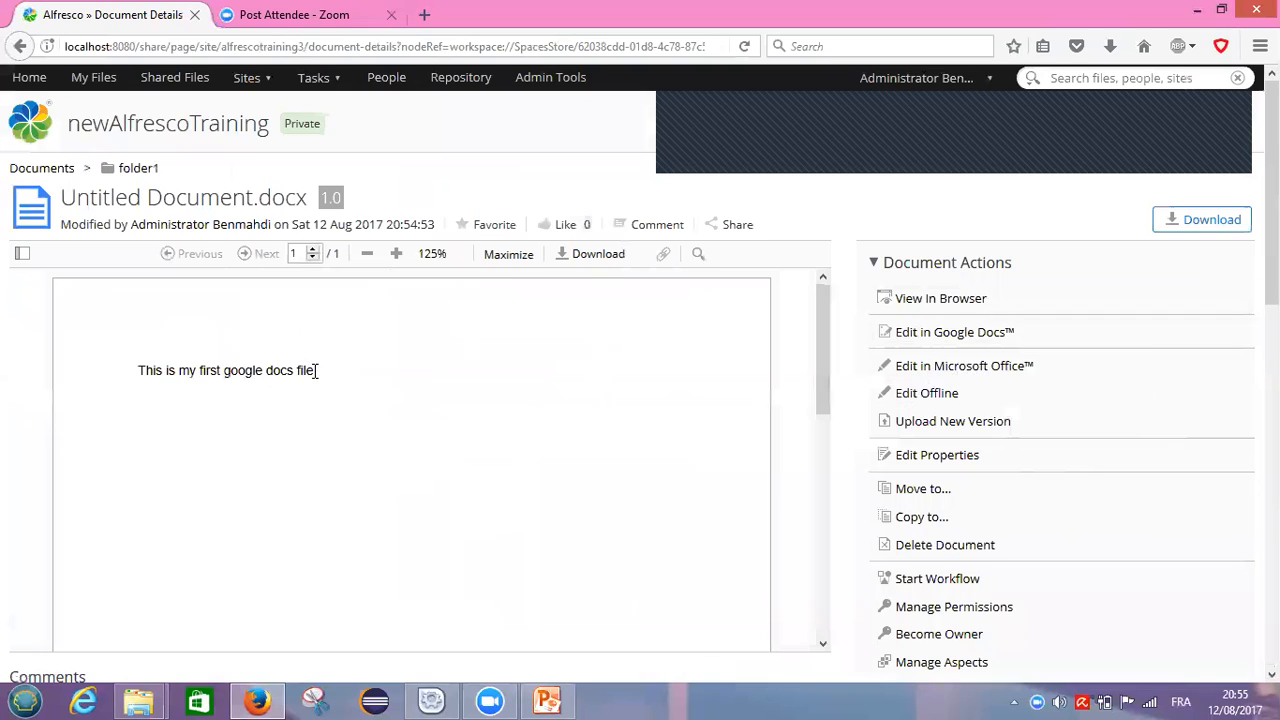
pyautogui.scroll(-5, 317, 370)
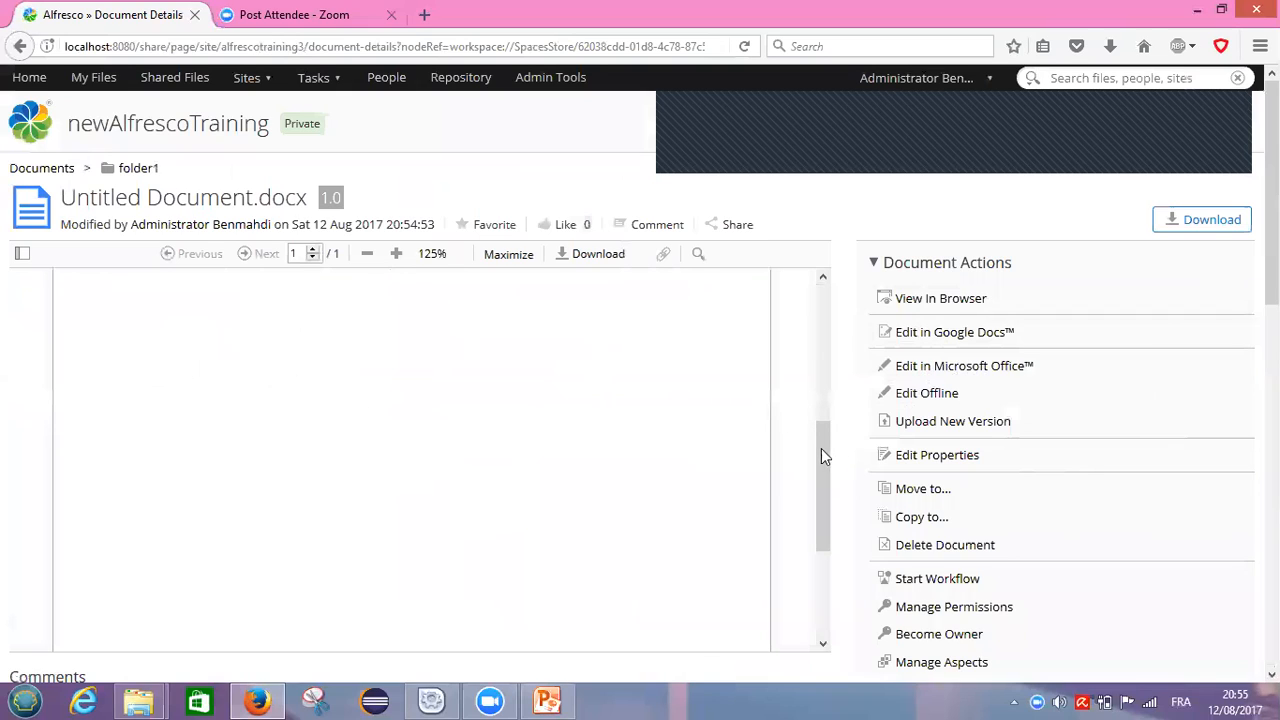
pyautogui.moveTo(821, 448); pyautogui.dragTo(832, 283)
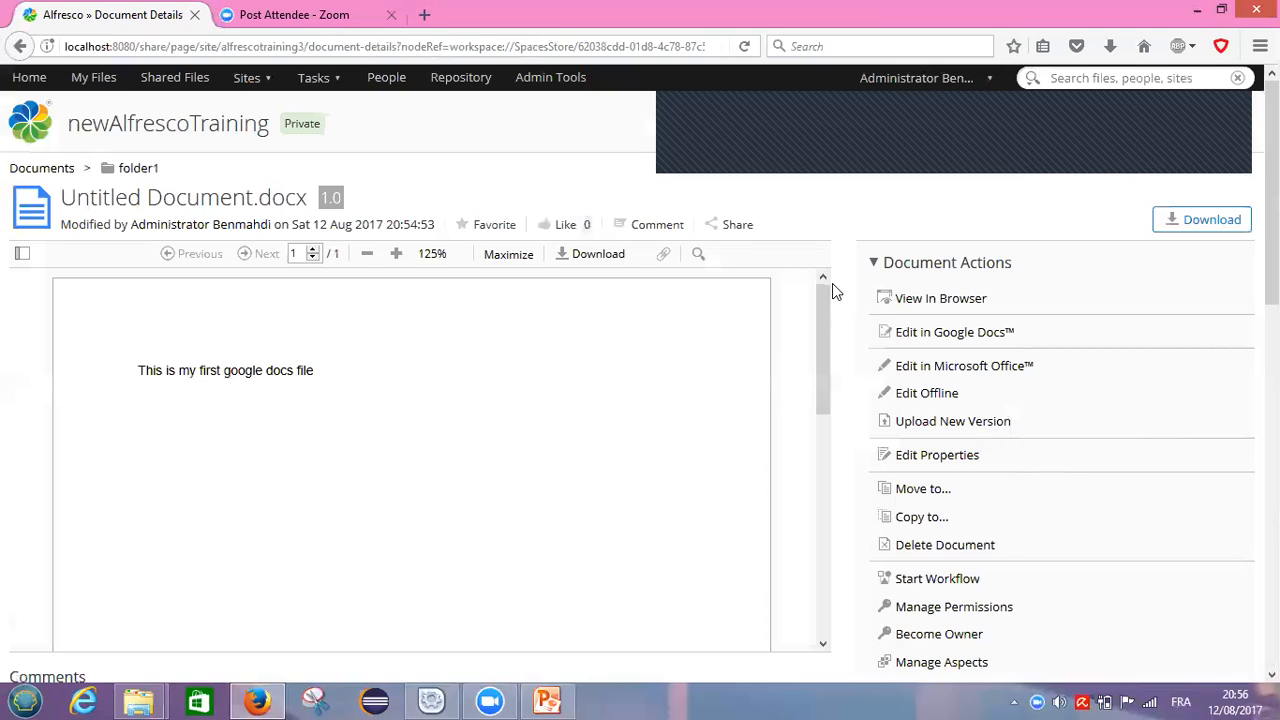
pyautogui.click(20, 46)
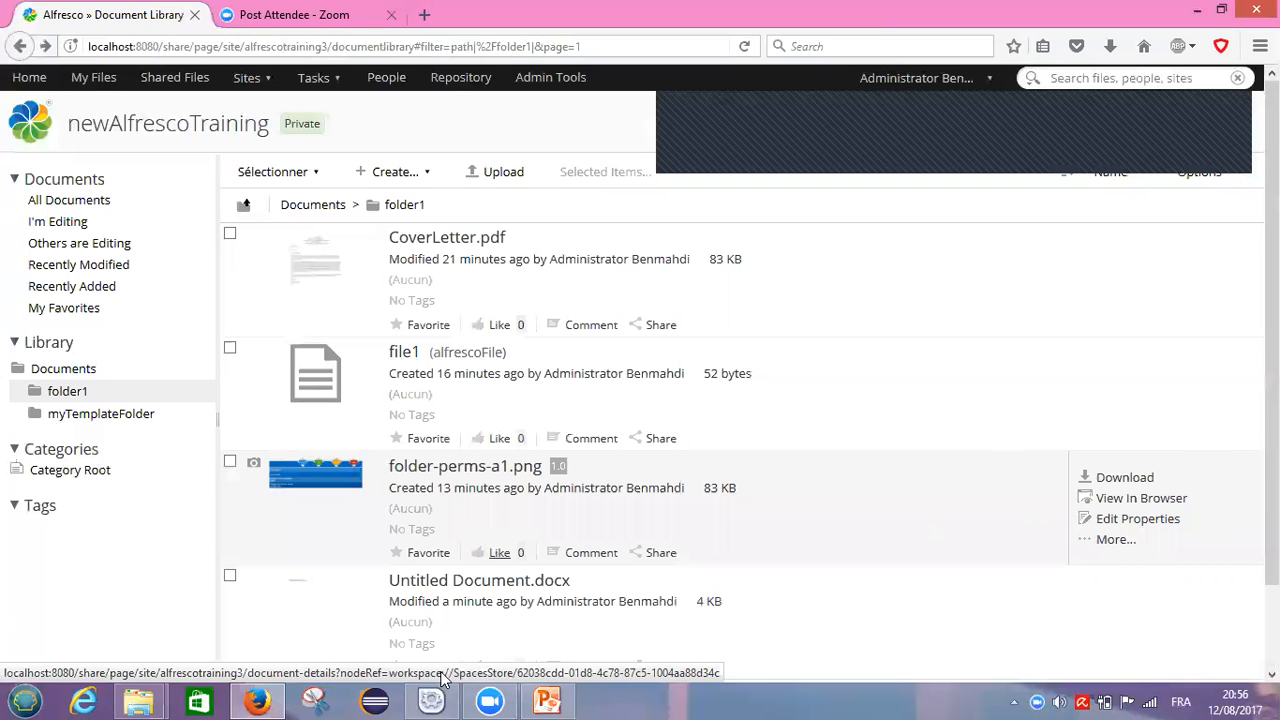
# Switch to PowerPoint at the "Creating files from a template" slide
pyautogui.click(547, 700)
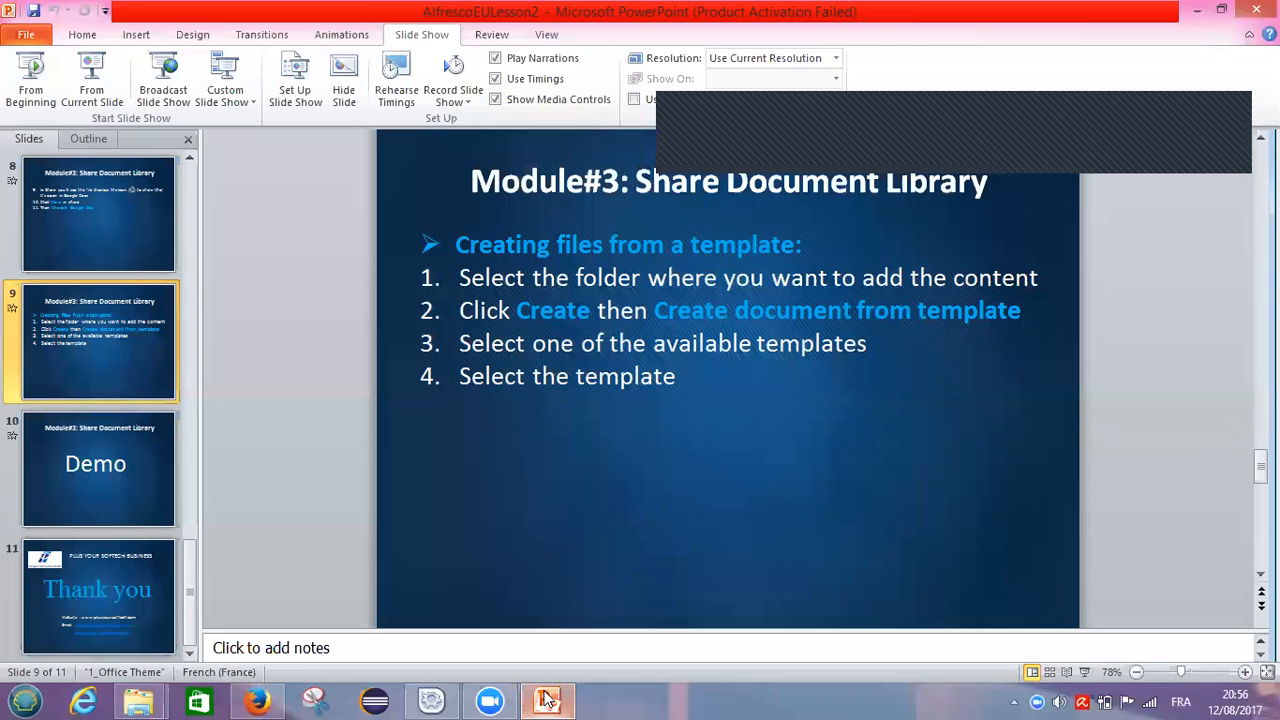